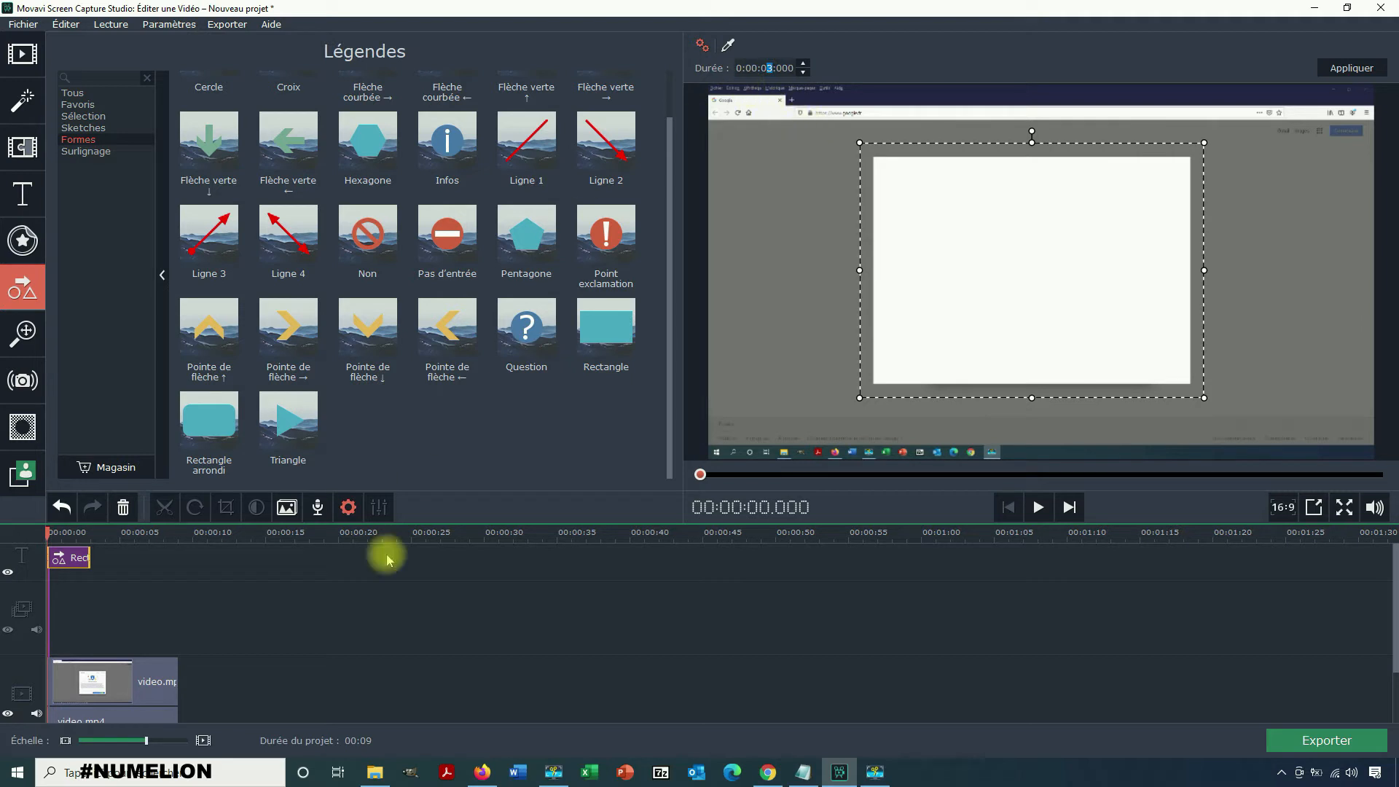
# - Delete the rectangle callout above video.mp4 on the timeline
pyautogui.moveTo(90, 557)
pyautogui.mouseDown()
pyautogui.moveTo(177, 551)
pyautogui.moveTo(62, 555)
pyautogui.moveTo(100, 565)
pyautogui.mouseUp()
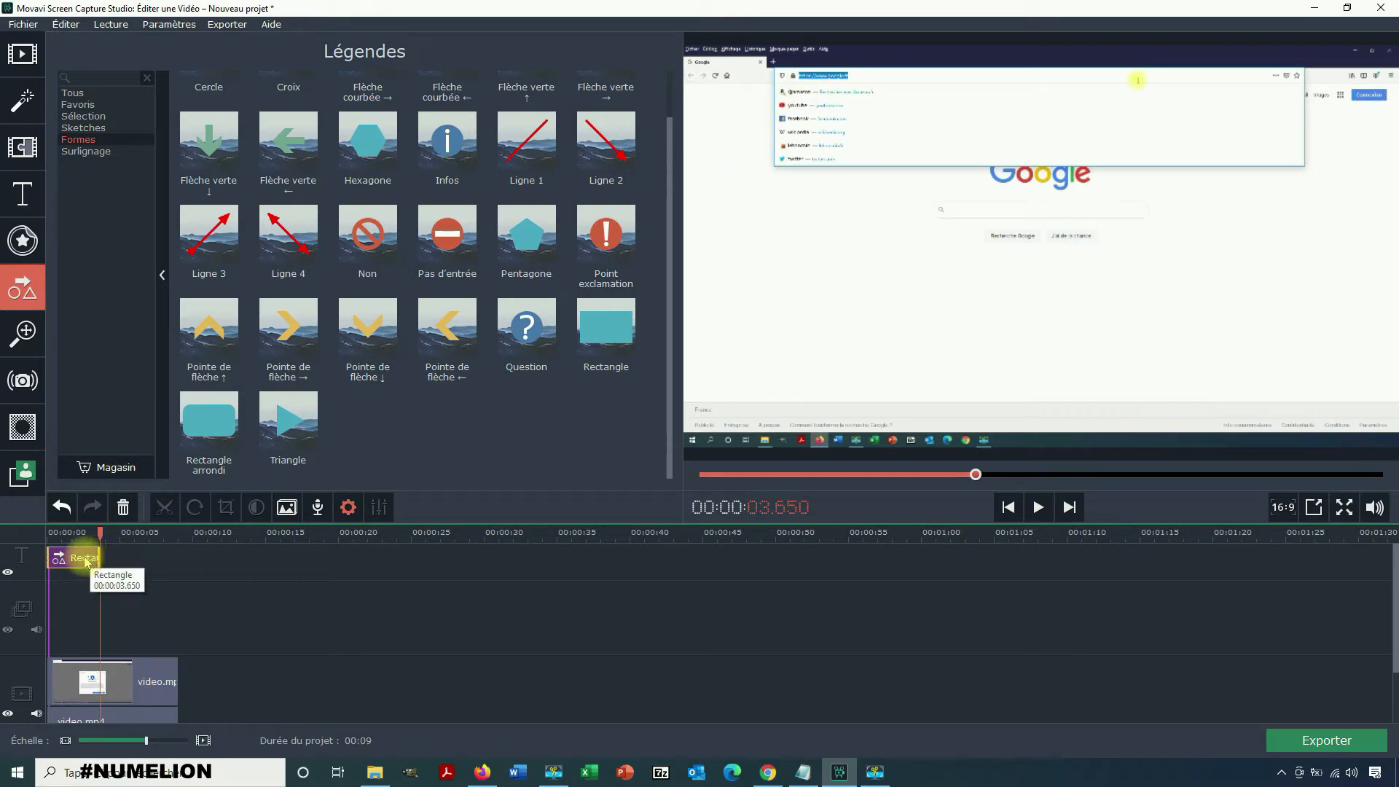
pyautogui.click(79, 561)
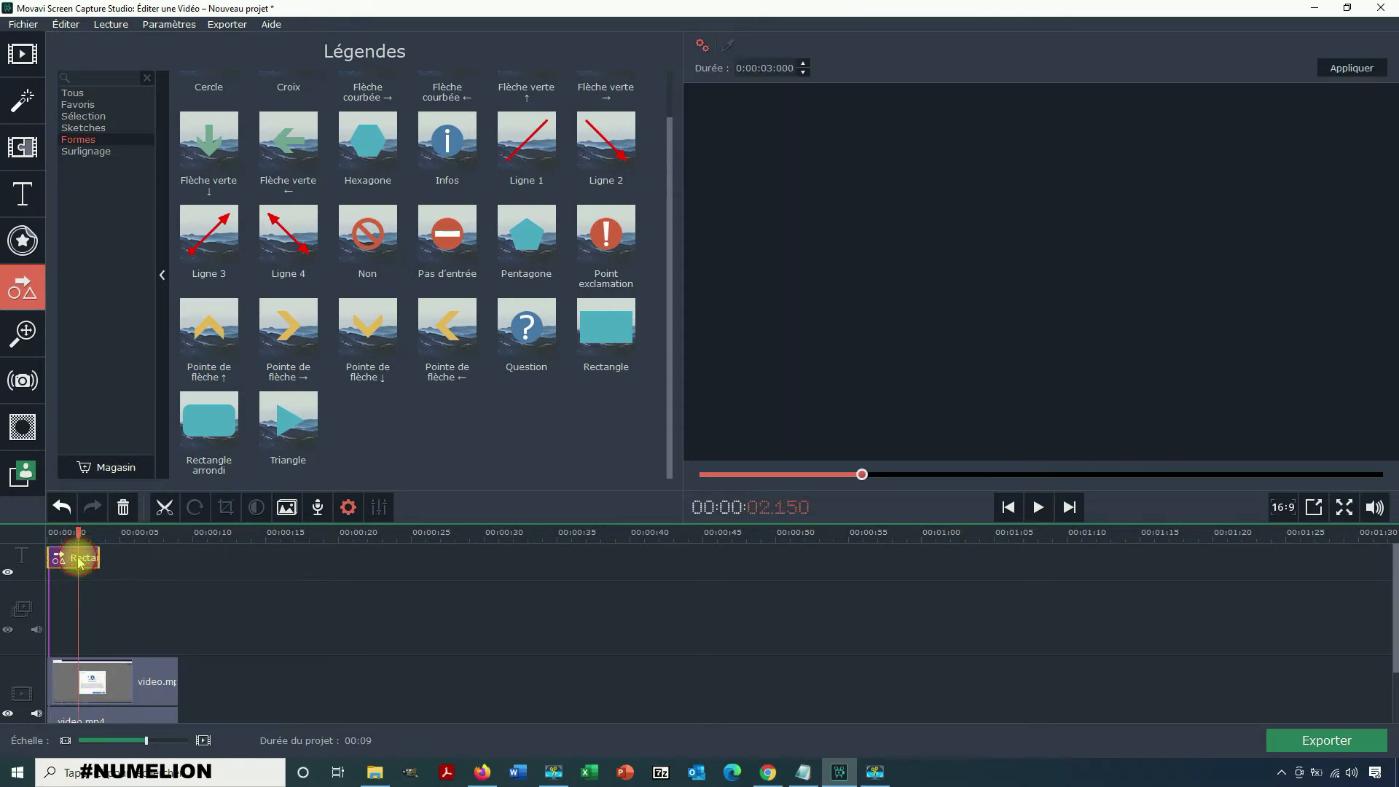
pyautogui.press('Delete')
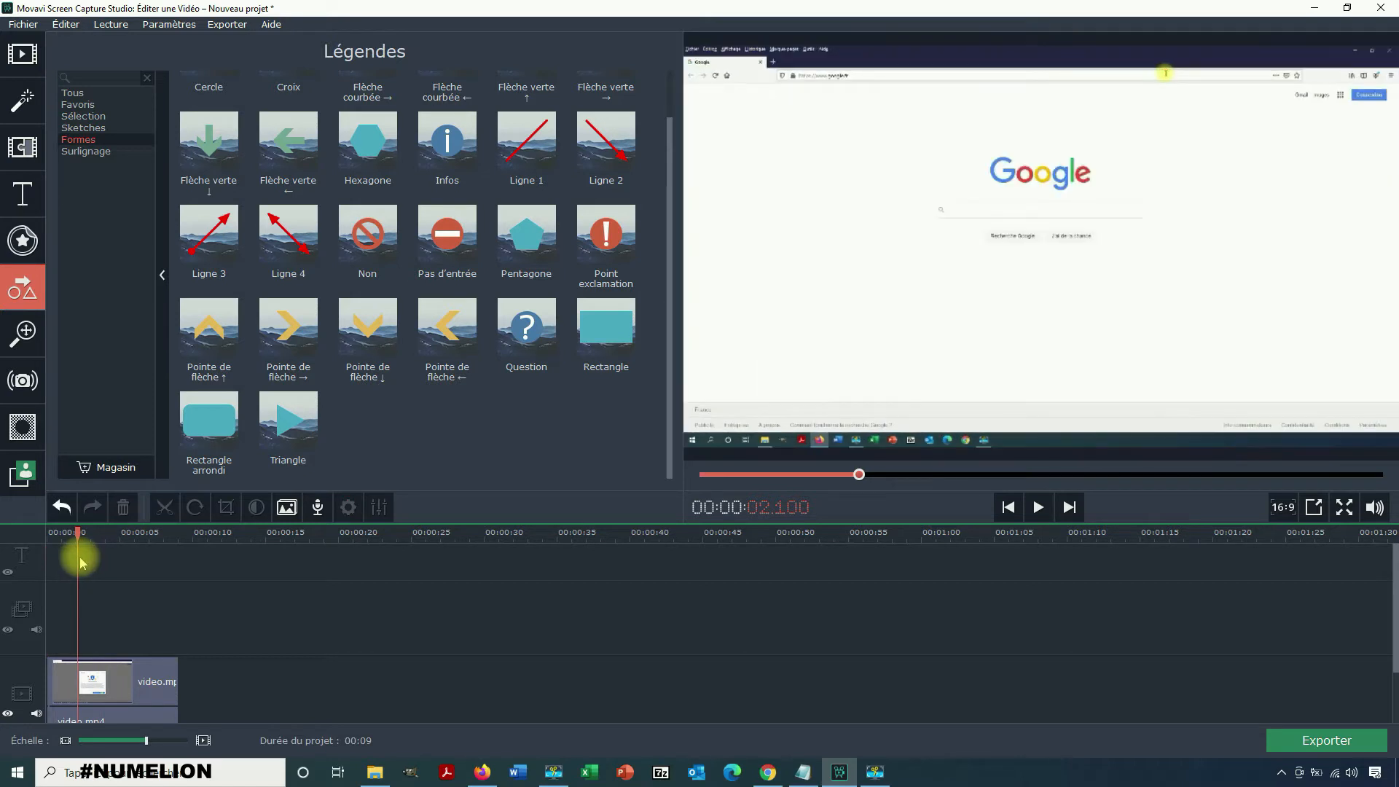
# - Add a rectangular Surligner effect at 50% opacity to video.mp4 and move its frame up around the Google logo and search box
pyautogui.click(23, 429)
pyautogui.click(95, 677)
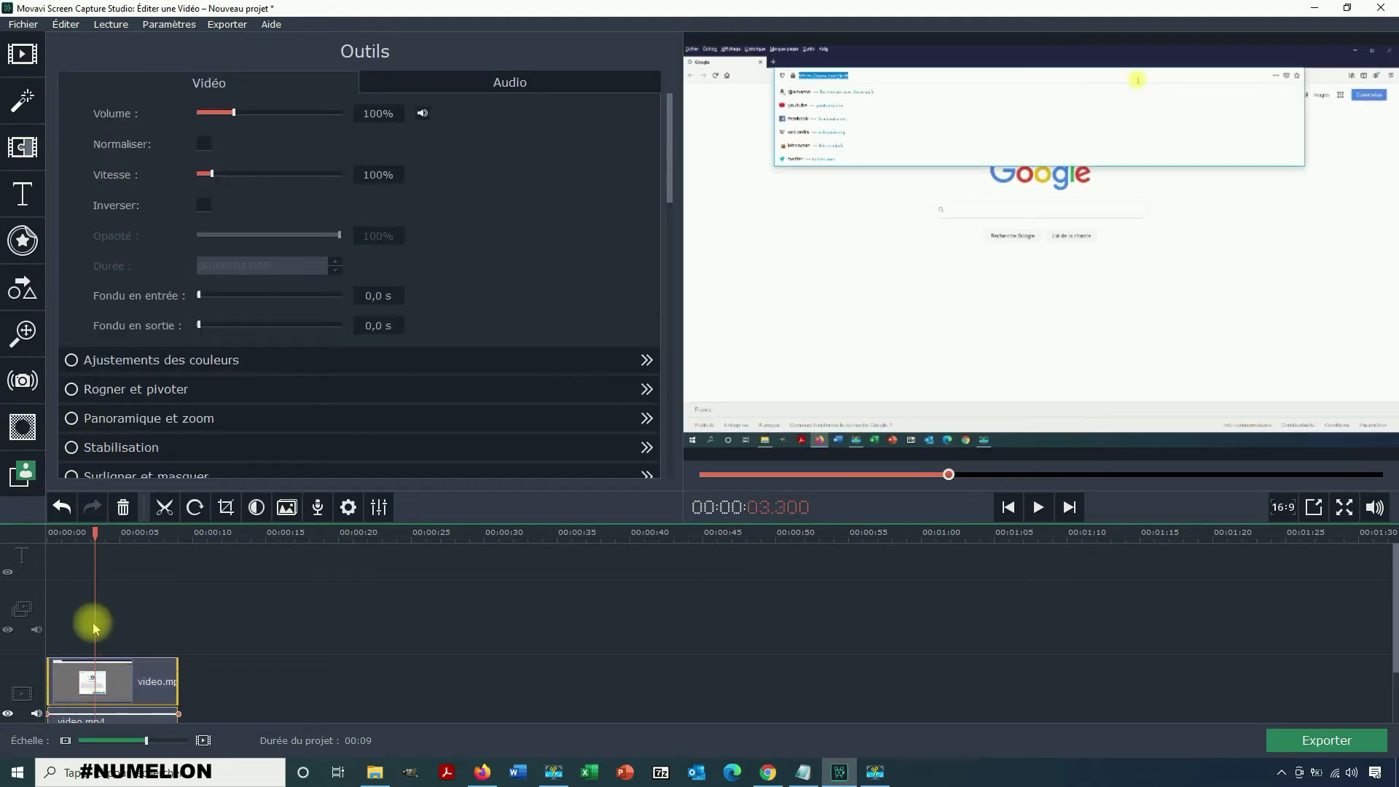
pyautogui.click(31, 441)
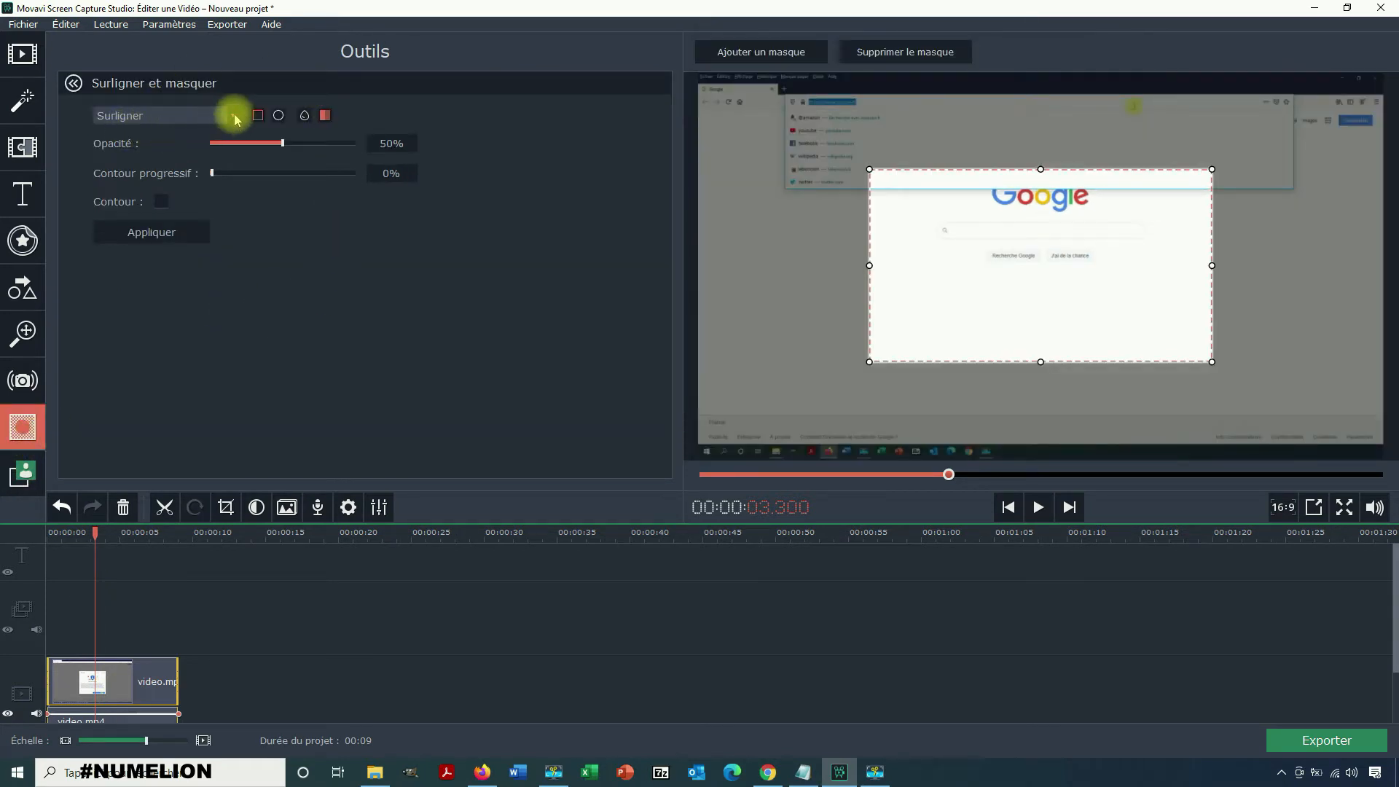
pyautogui.click(235, 119)
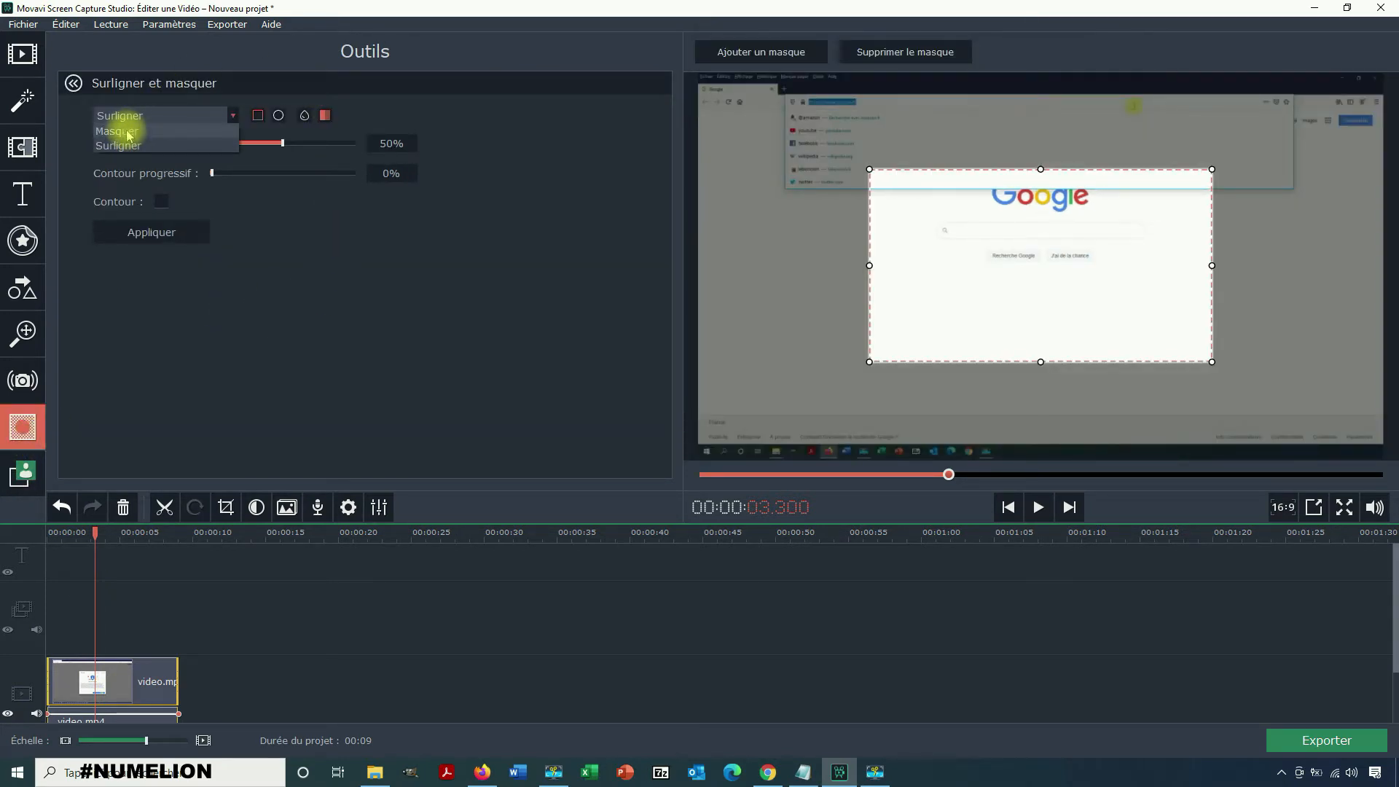
pyautogui.click(128, 135)
pyautogui.click(234, 116)
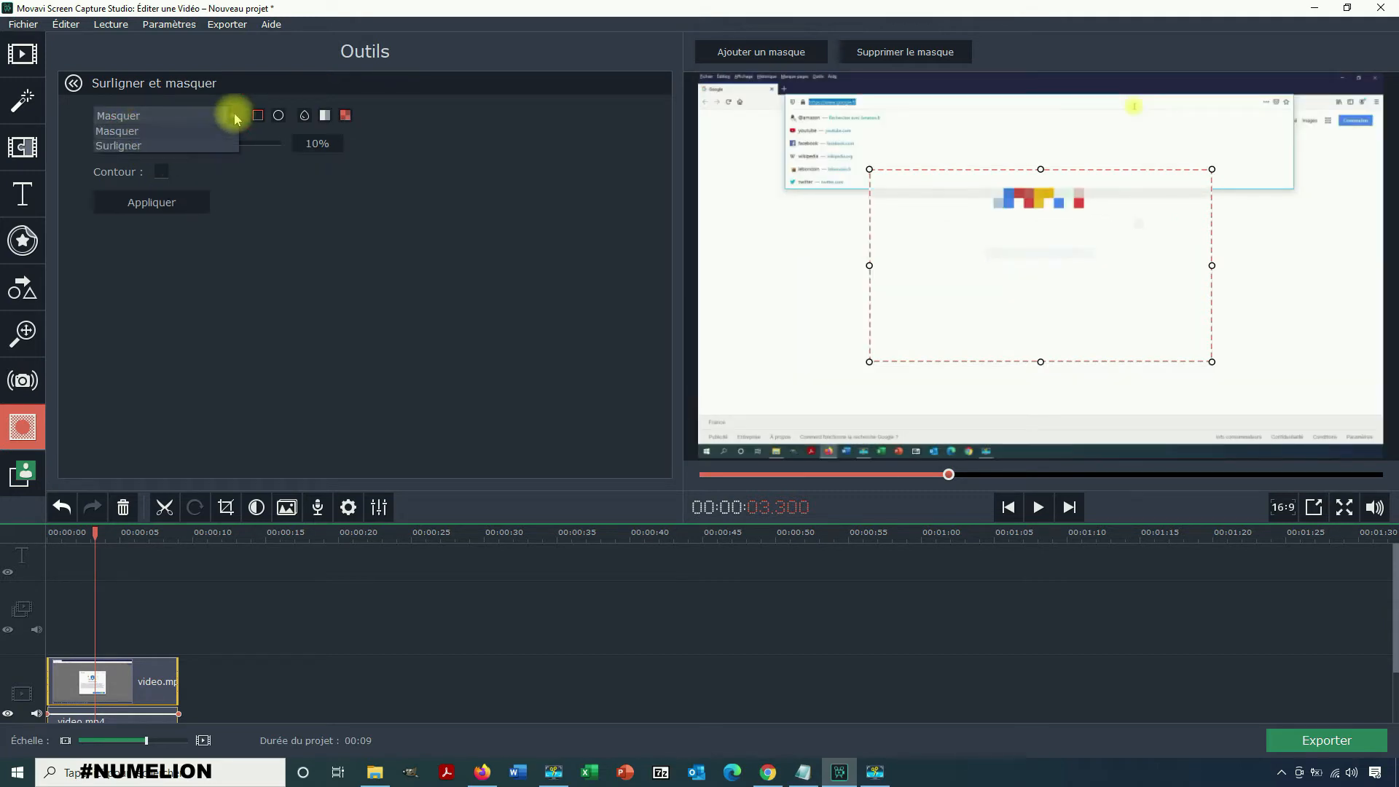
pyautogui.click(128, 145)
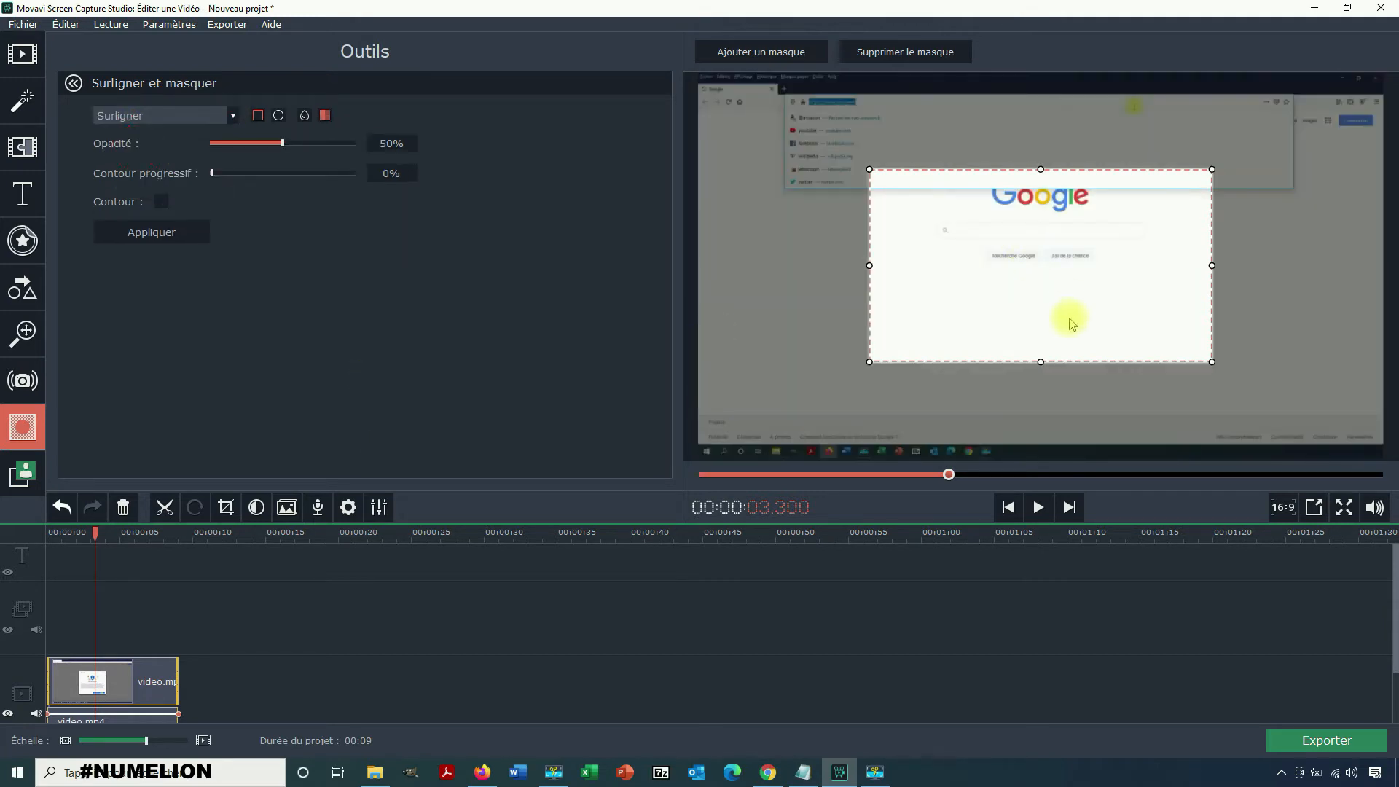
pyautogui.moveTo(1047, 259); pyautogui.dragTo(1042, 216)
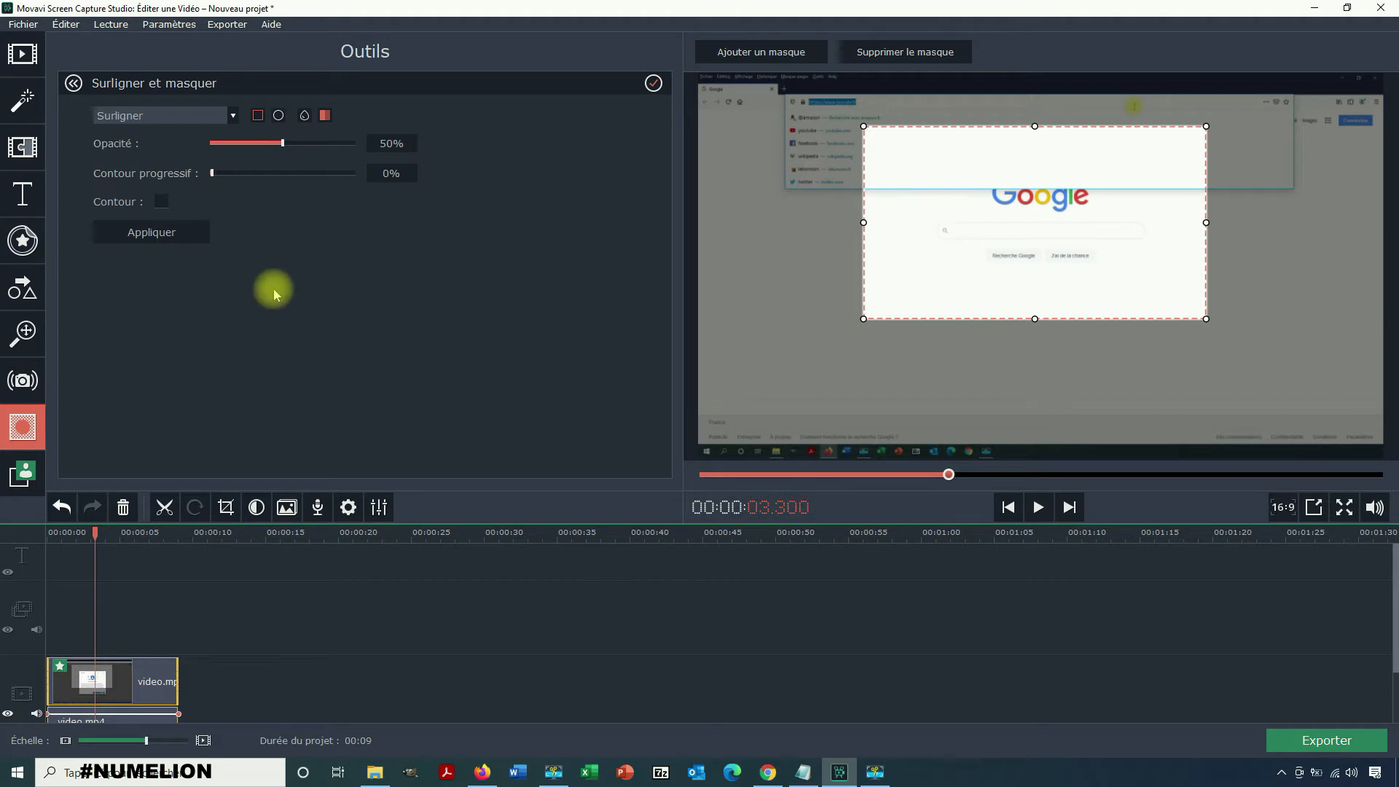
# - Add a Masquer effect to the clip and move its rectangle up over the highlighted area
pyautogui.click(233, 116)
pyautogui.click(167, 131)
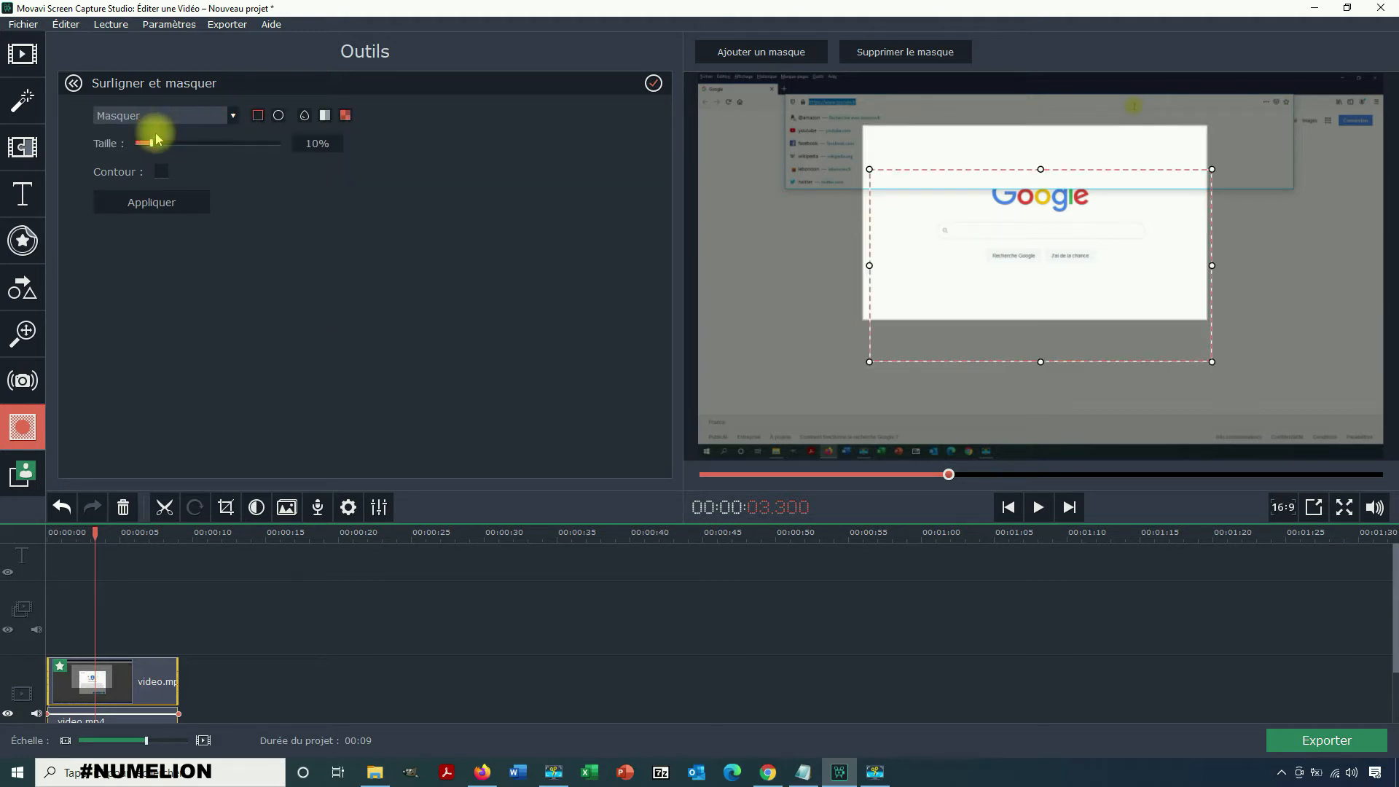
pyautogui.moveTo(1093, 280); pyautogui.dragTo(1099, 239)
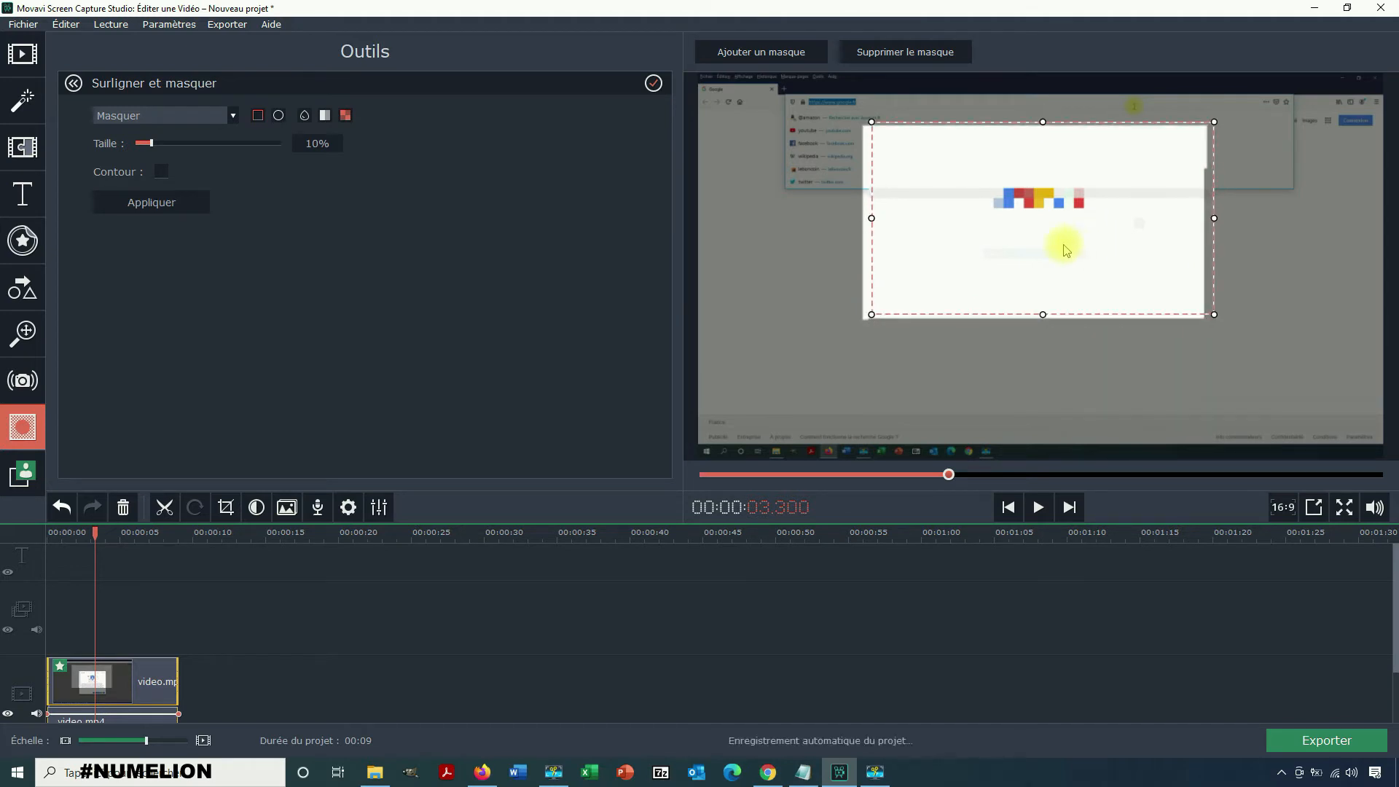
# - Try an elliptical mask shape with a solid colour fill and with blur
pyautogui.click(281, 118)
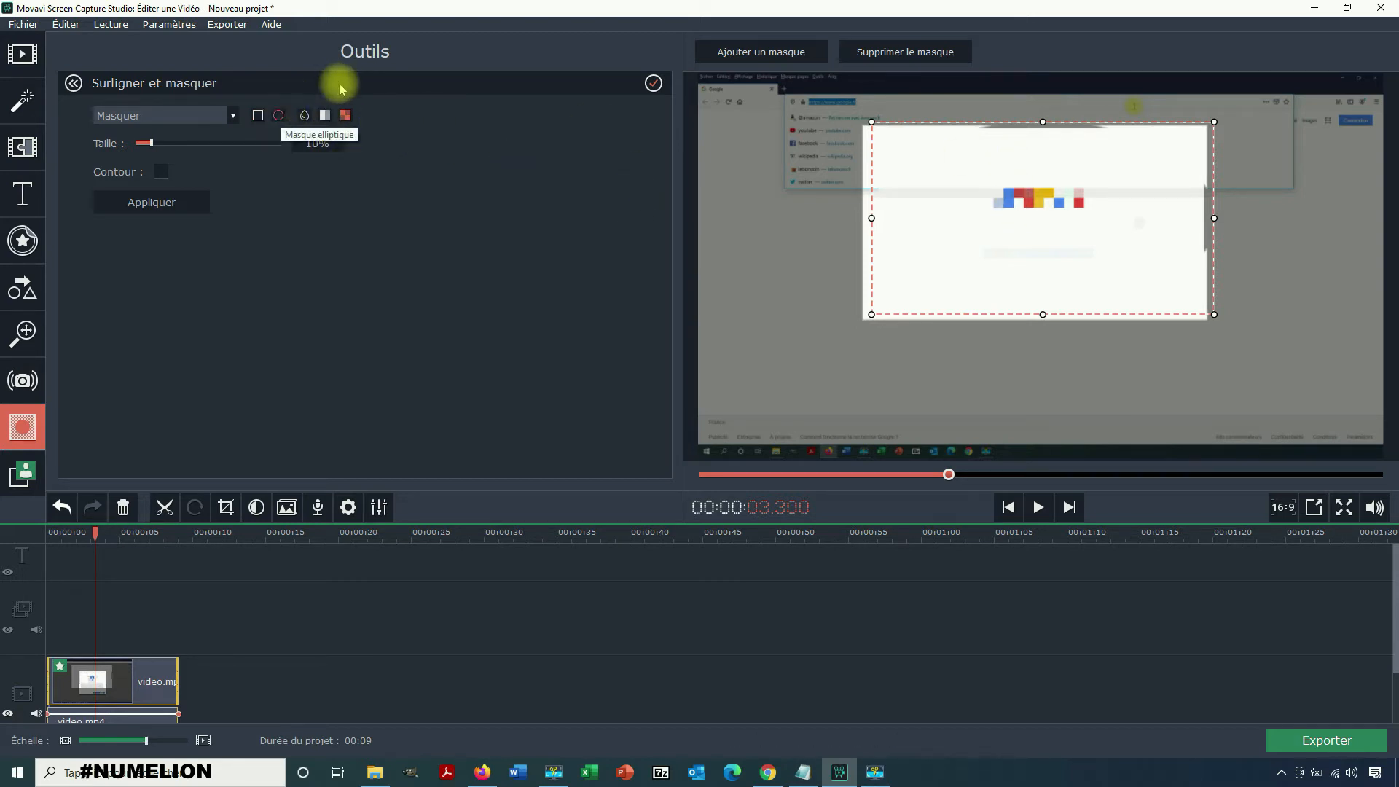
pyautogui.click(325, 115)
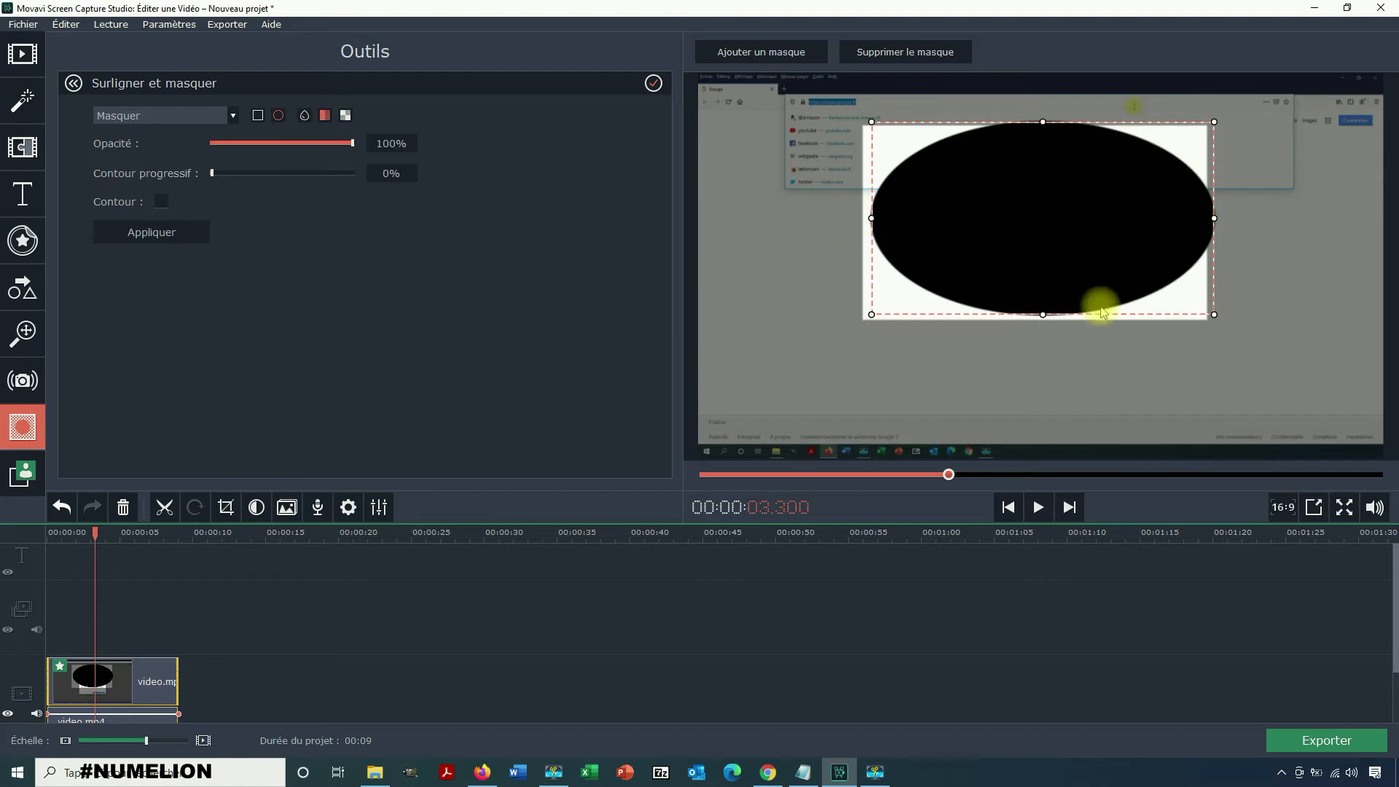
pyautogui.click(303, 117)
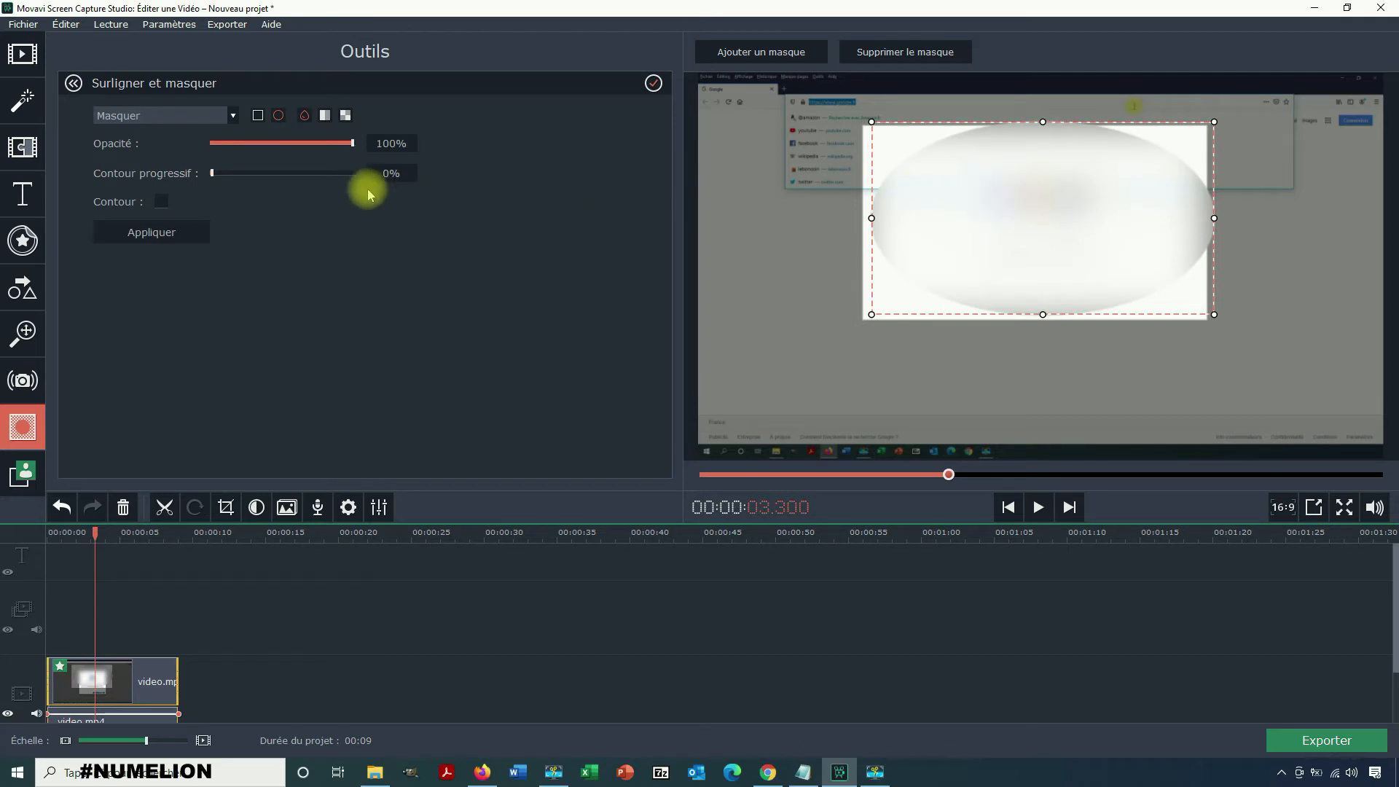
# - Make the blurred mask rectangular, shrink it to about half its size and centre it over the Google logo
pyautogui.click(258, 116)
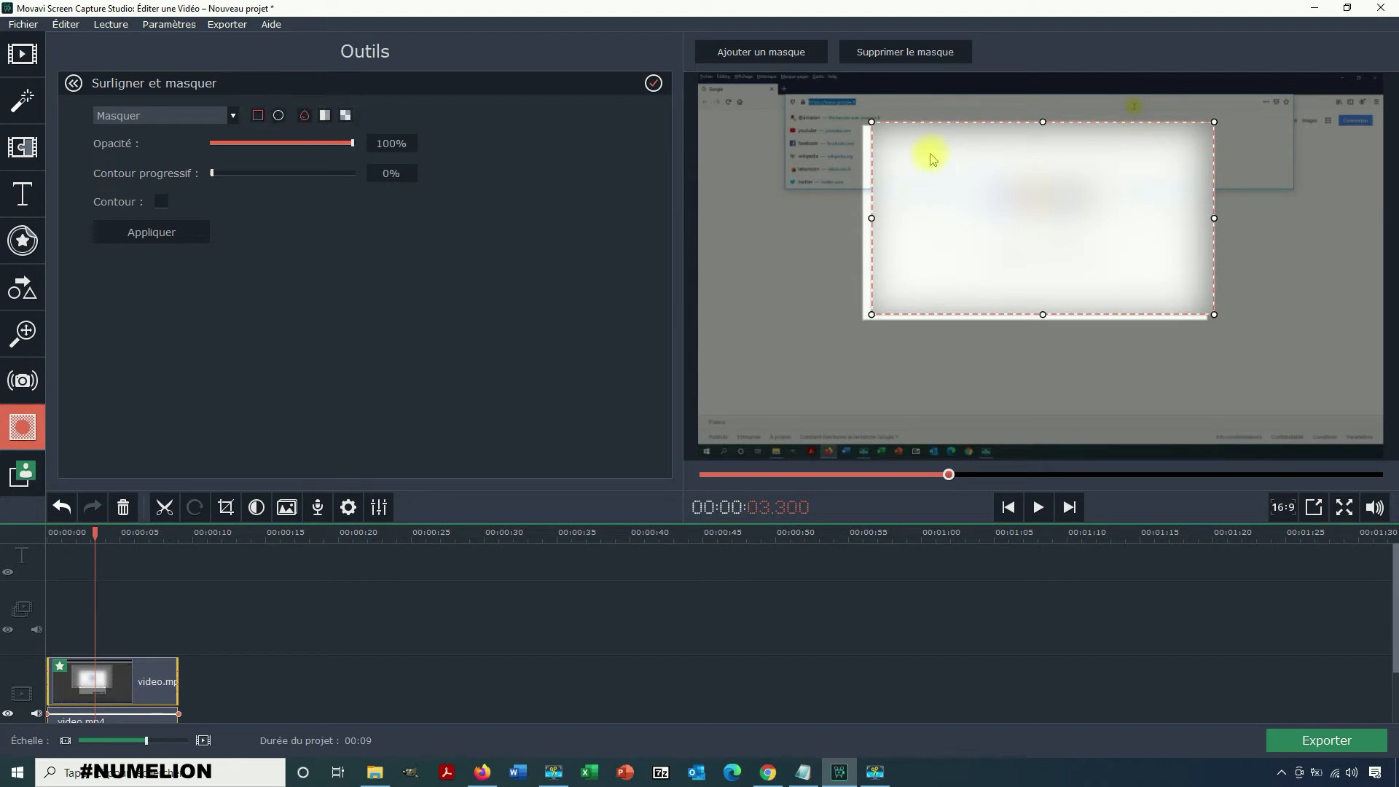
pyautogui.moveTo(870, 122); pyautogui.dragTo(1030, 212)
pyautogui.moveTo(1131, 272); pyautogui.dragTo(1050, 224)
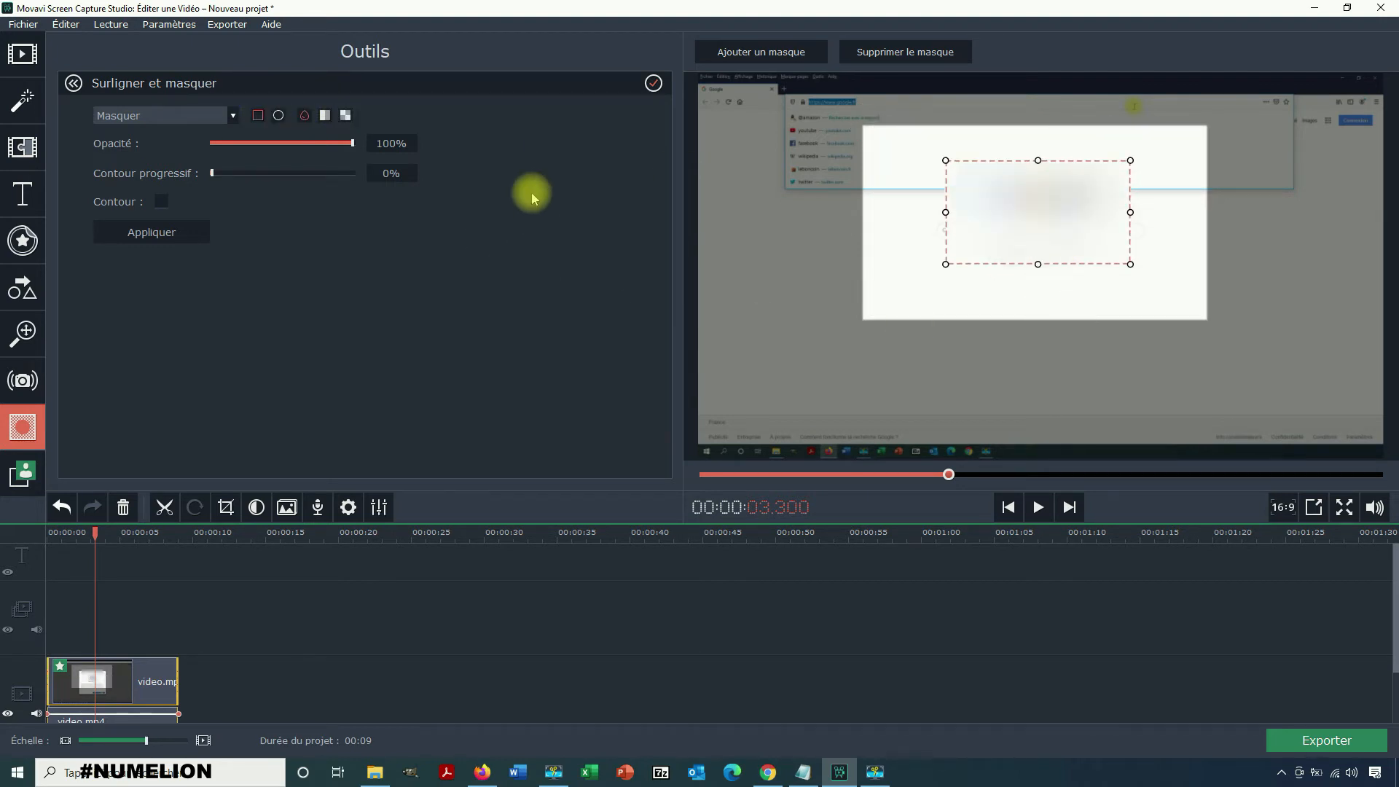
# - Switch the mask to pixelation, shift it slightly over the Google logo and set its size to 8%
pyautogui.click(346, 115)
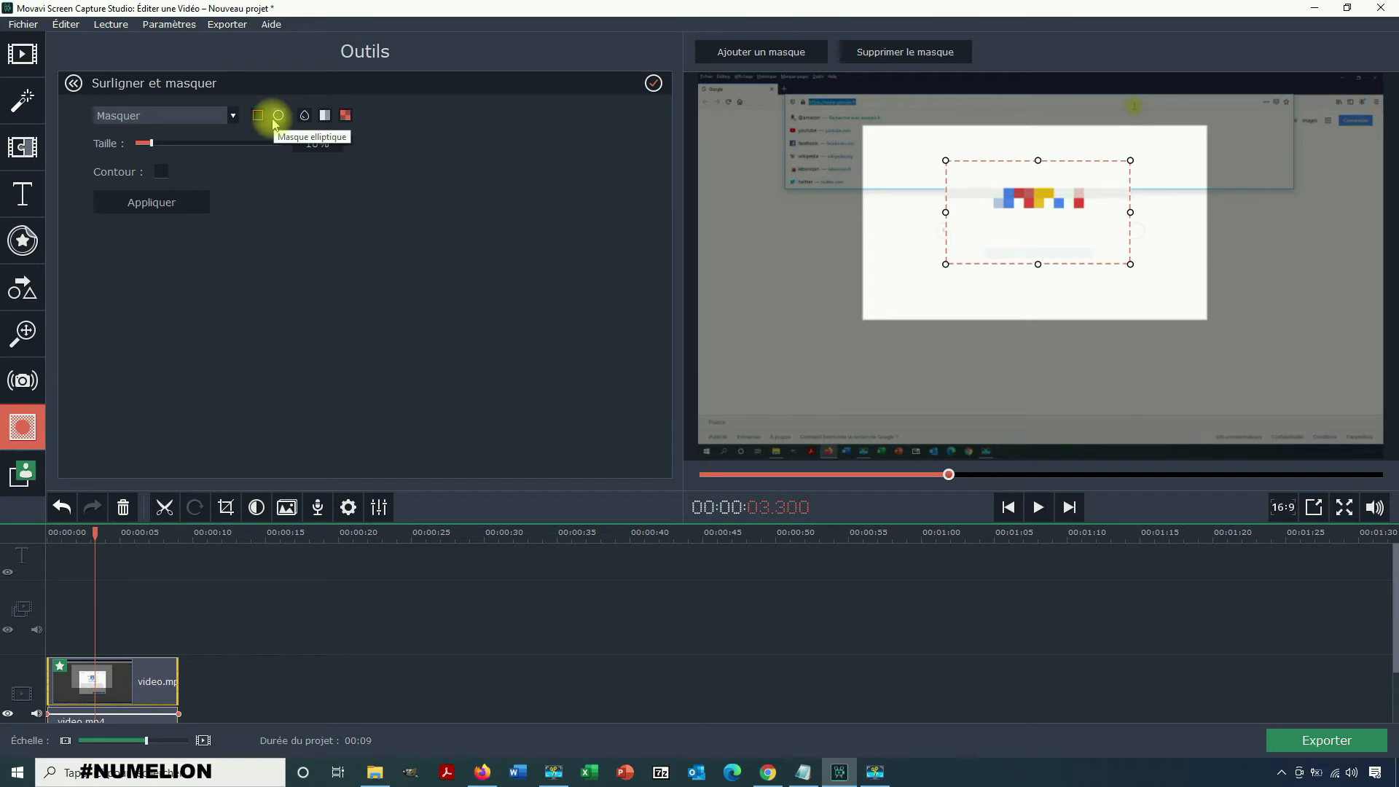
pyautogui.moveTo(1021, 194); pyautogui.dragTo(1042, 218)
pyautogui.moveTo(151, 143)
pyautogui.mouseDown()
pyautogui.moveTo(197, 142)
pyautogui.moveTo(146, 143)
pyautogui.mouseUp()
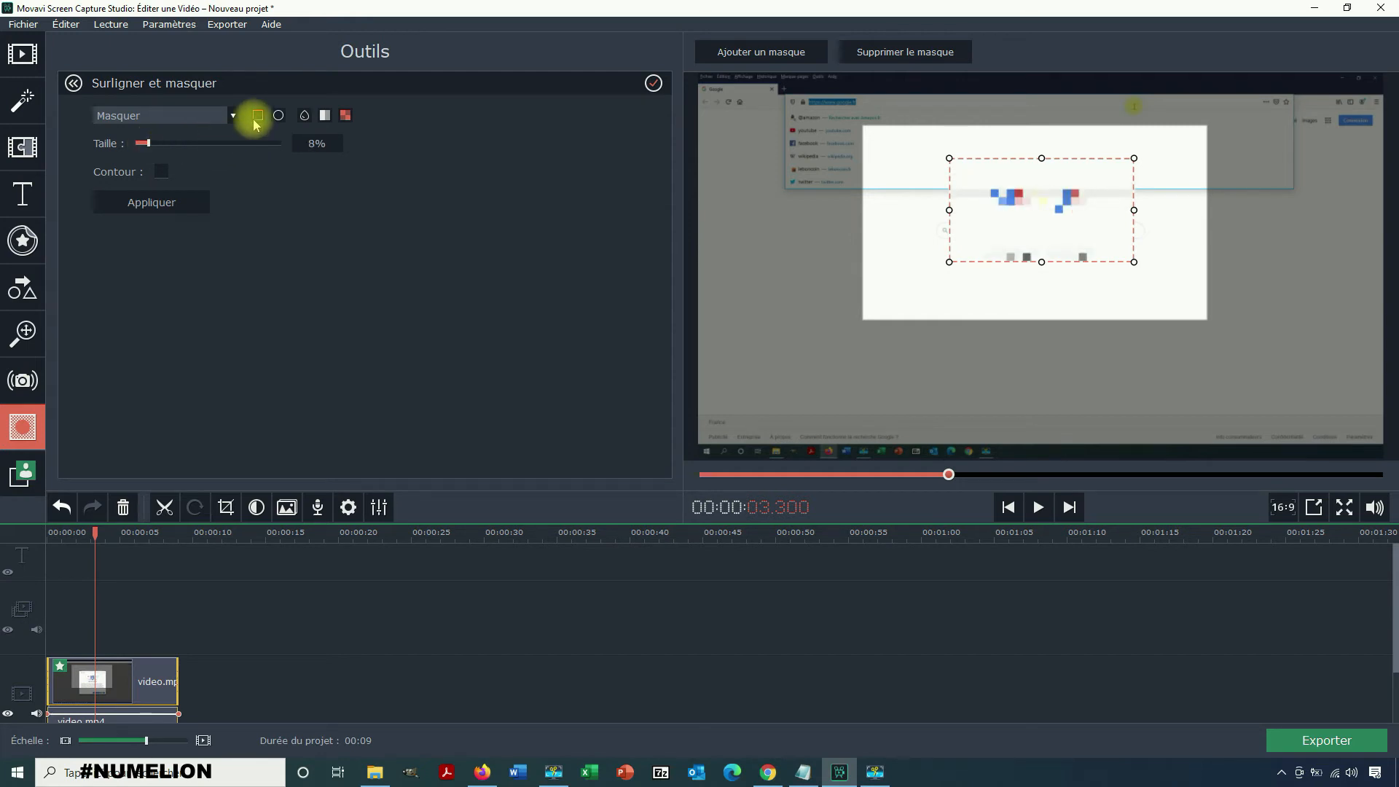
# - Give the mask a solid colour fill at 75% opacity, with Contour enabled and Contour progressif at 40%
pyautogui.click(305, 115)
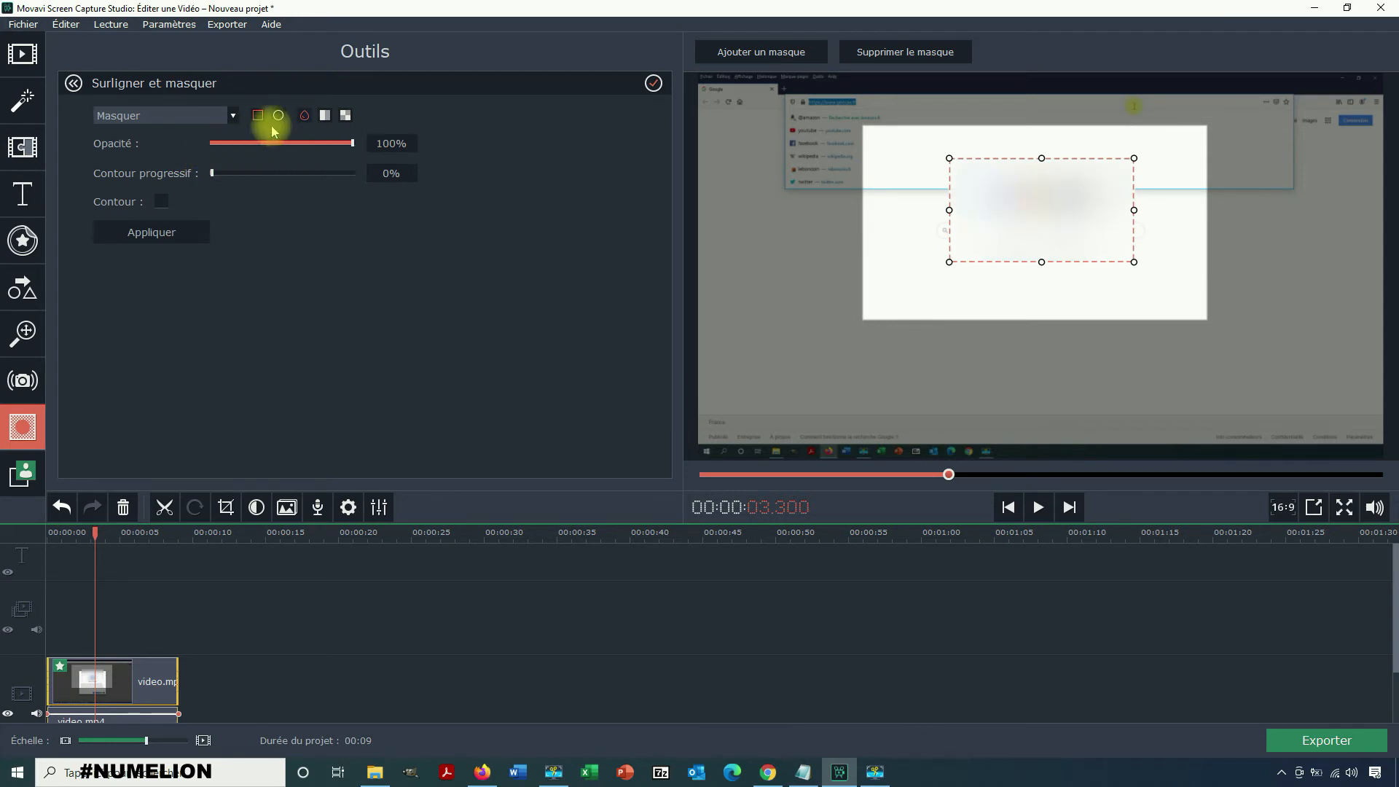
pyautogui.moveTo(353, 143); pyautogui.dragTo(322, 148)
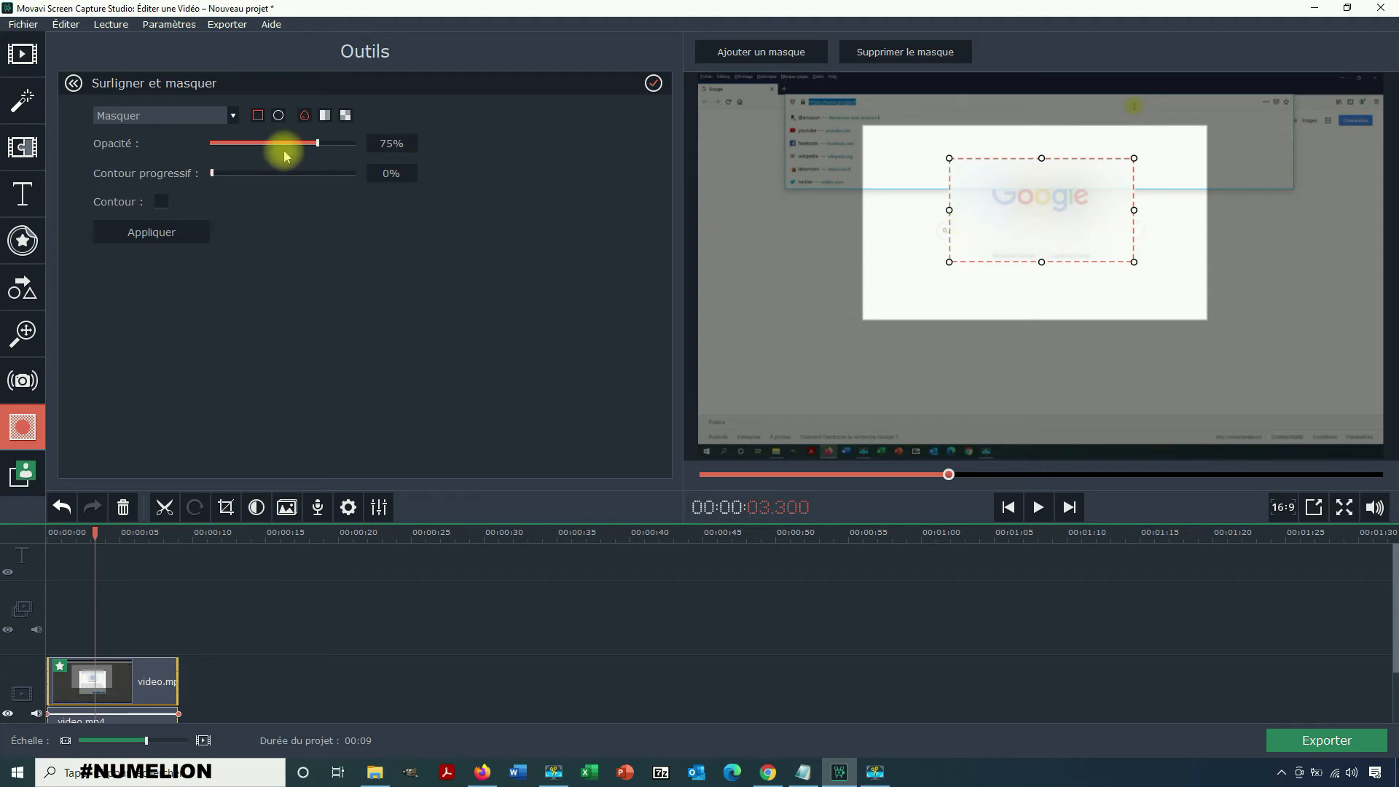
pyautogui.click(347, 117)
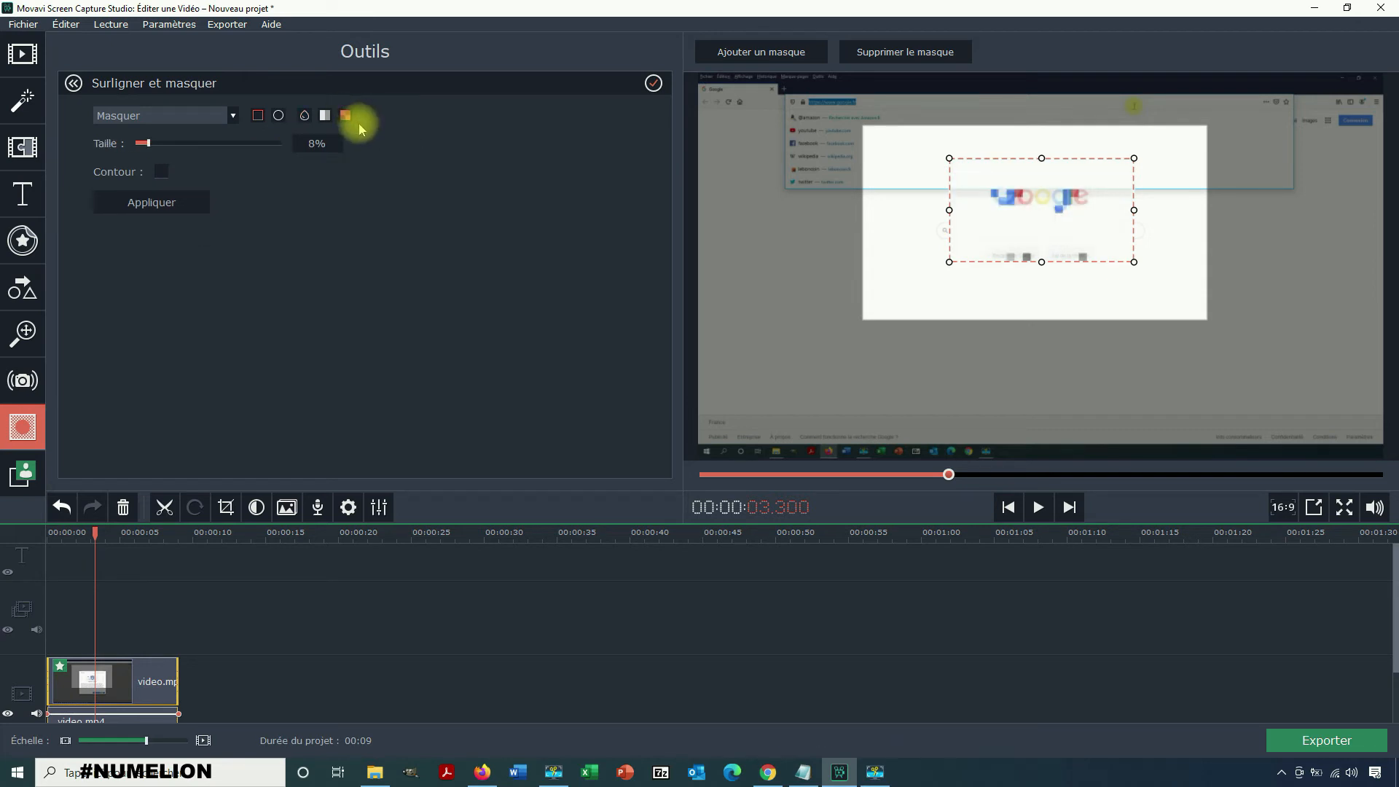
pyautogui.click(325, 117)
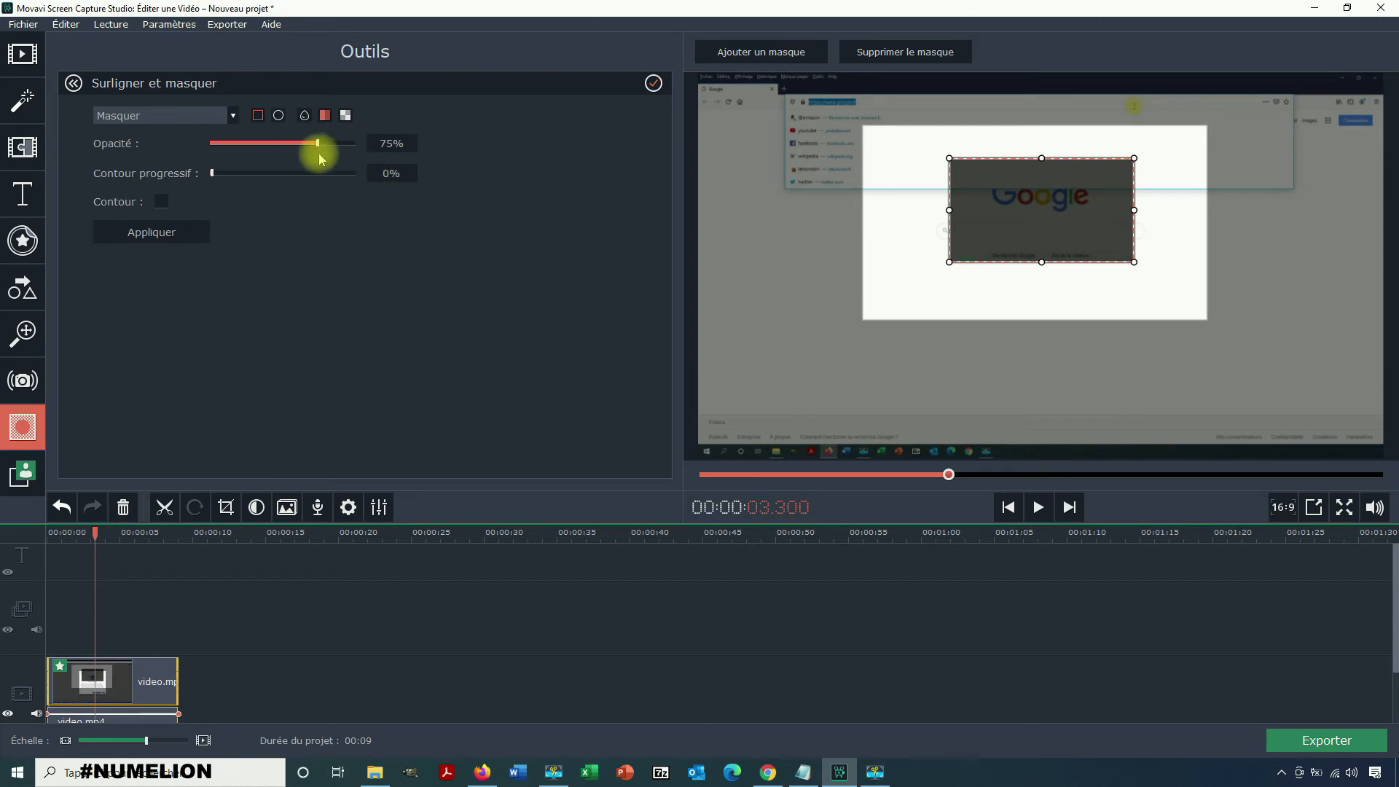
pyautogui.click(161, 201)
pyautogui.click(271, 180)
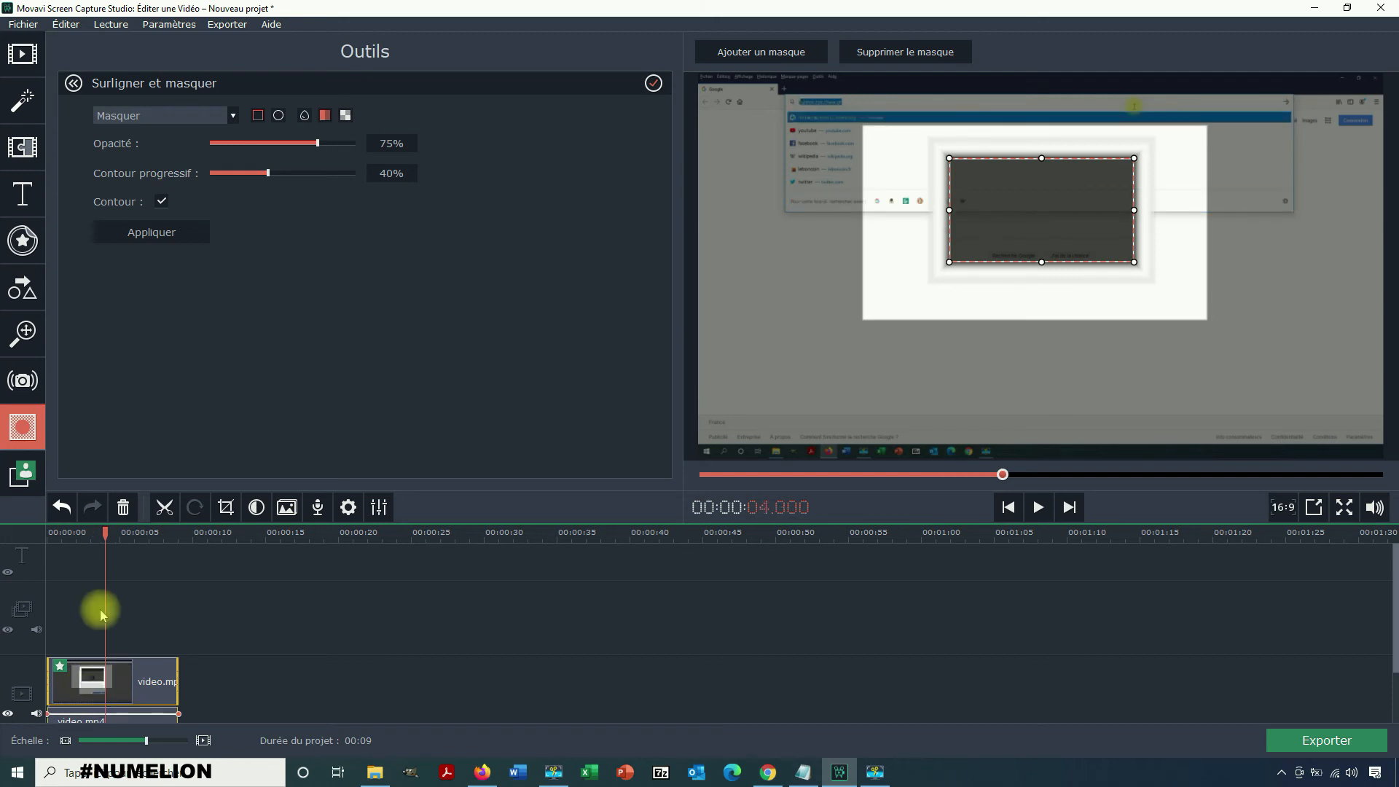
# - Split video.mp4 at 3.250 s
pyautogui.click(95, 534)
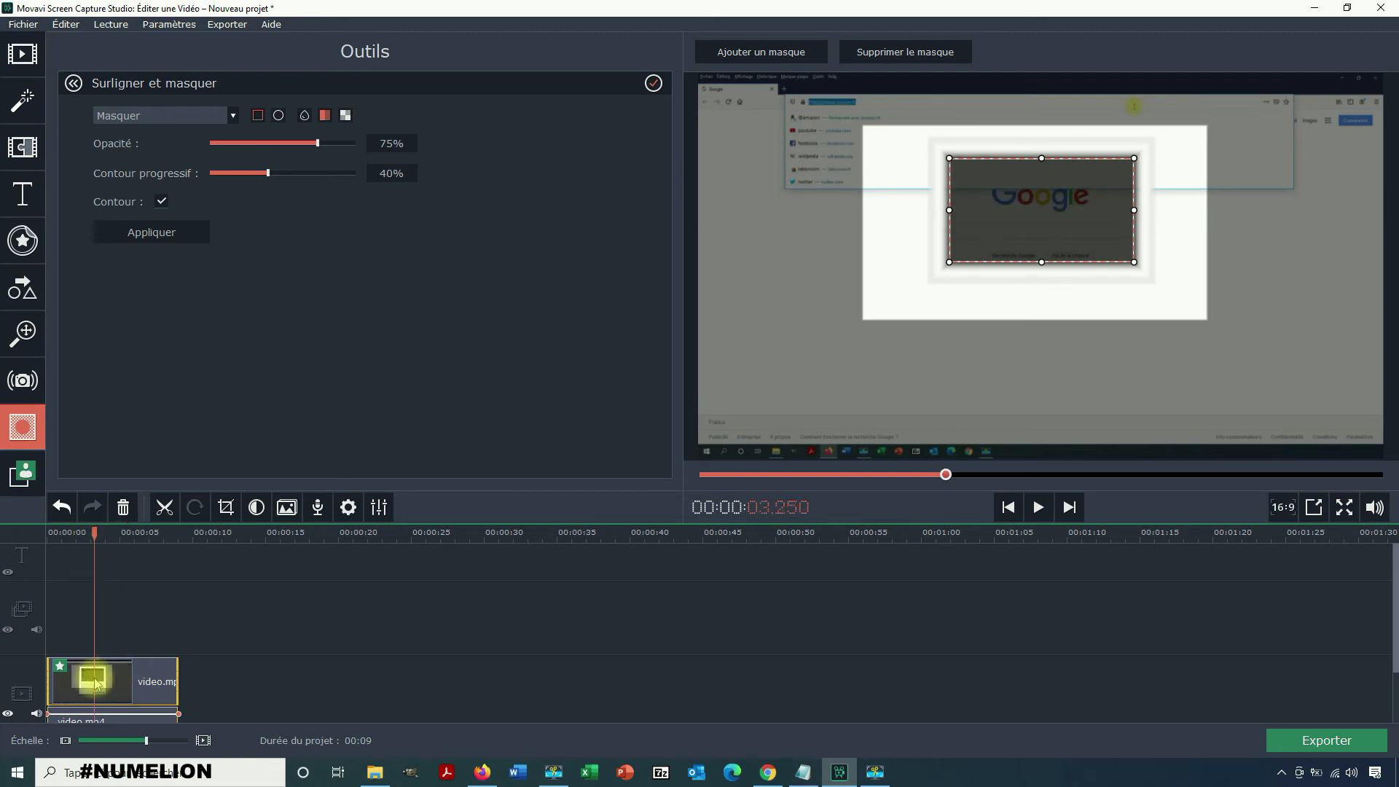
pyautogui.rightClick(95, 685)
pyautogui.click(124, 527)
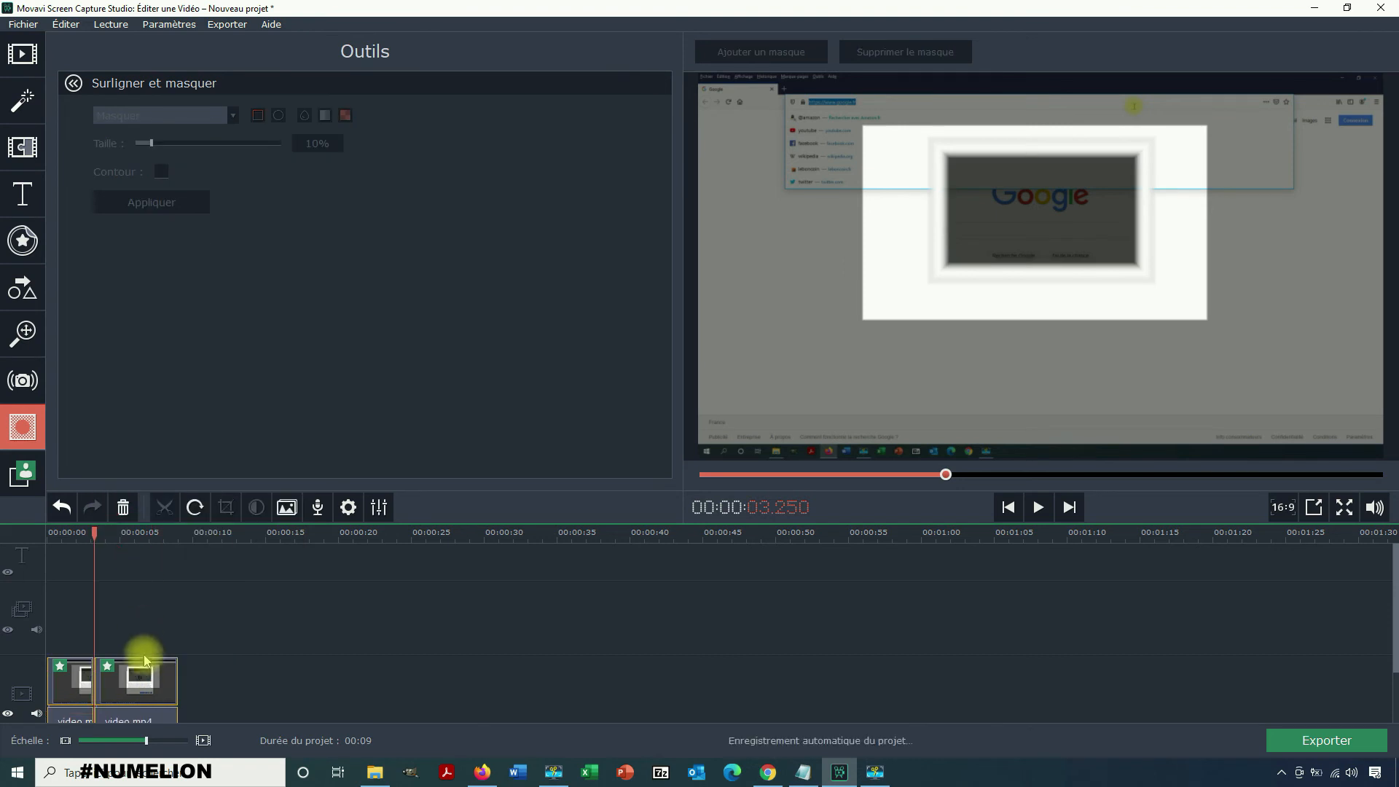
# - Remove the highlight and mask effects from the second part of the split clip
pyautogui.click(74, 681)
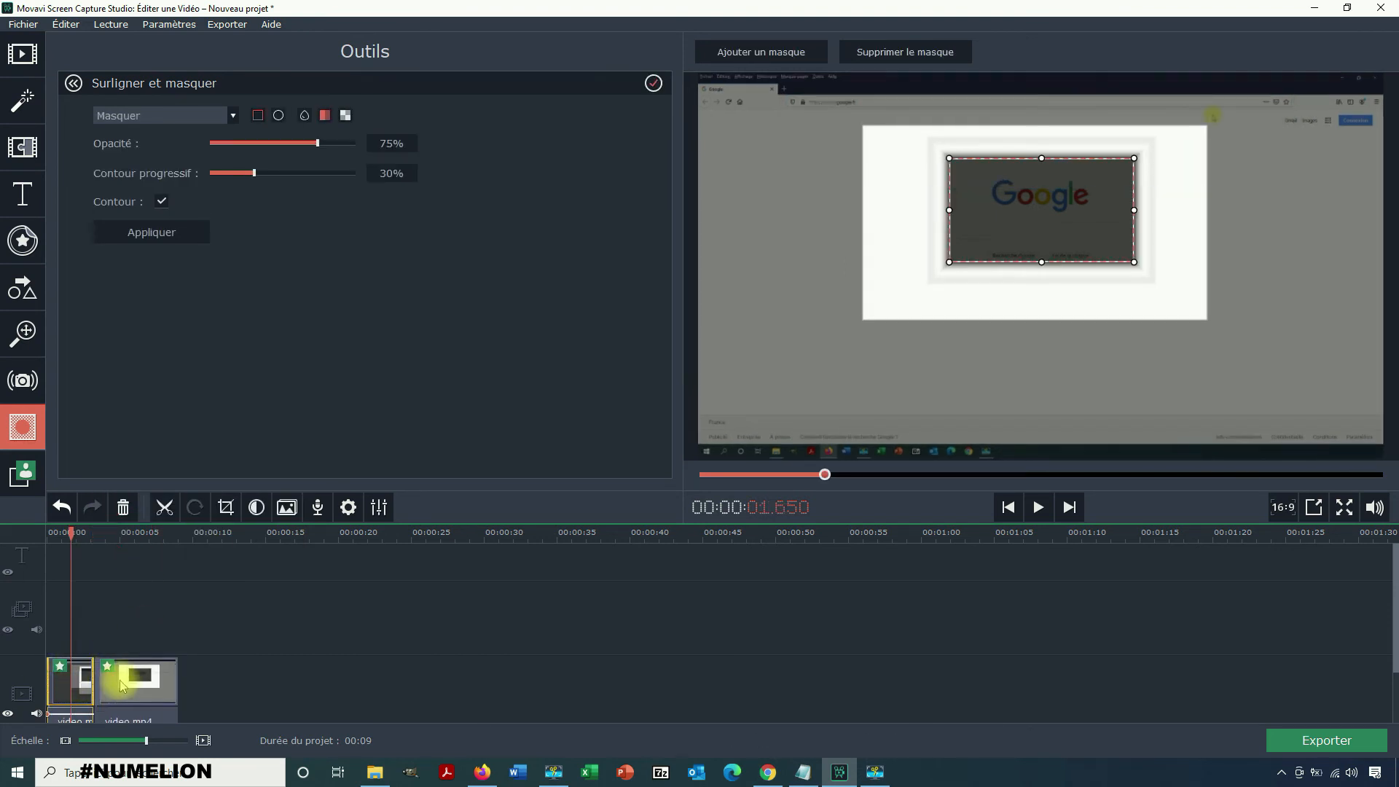
pyautogui.click(109, 674)
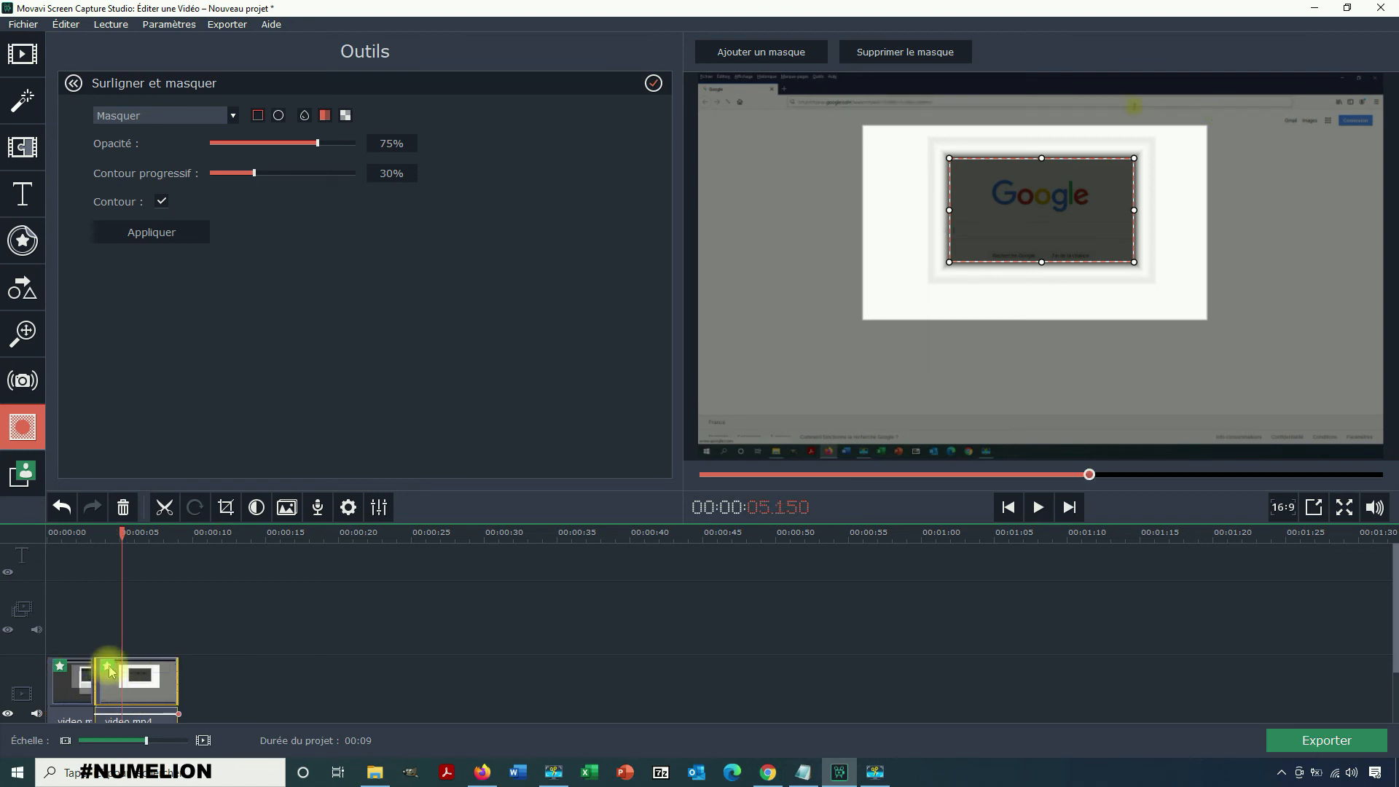
pyautogui.click(108, 668)
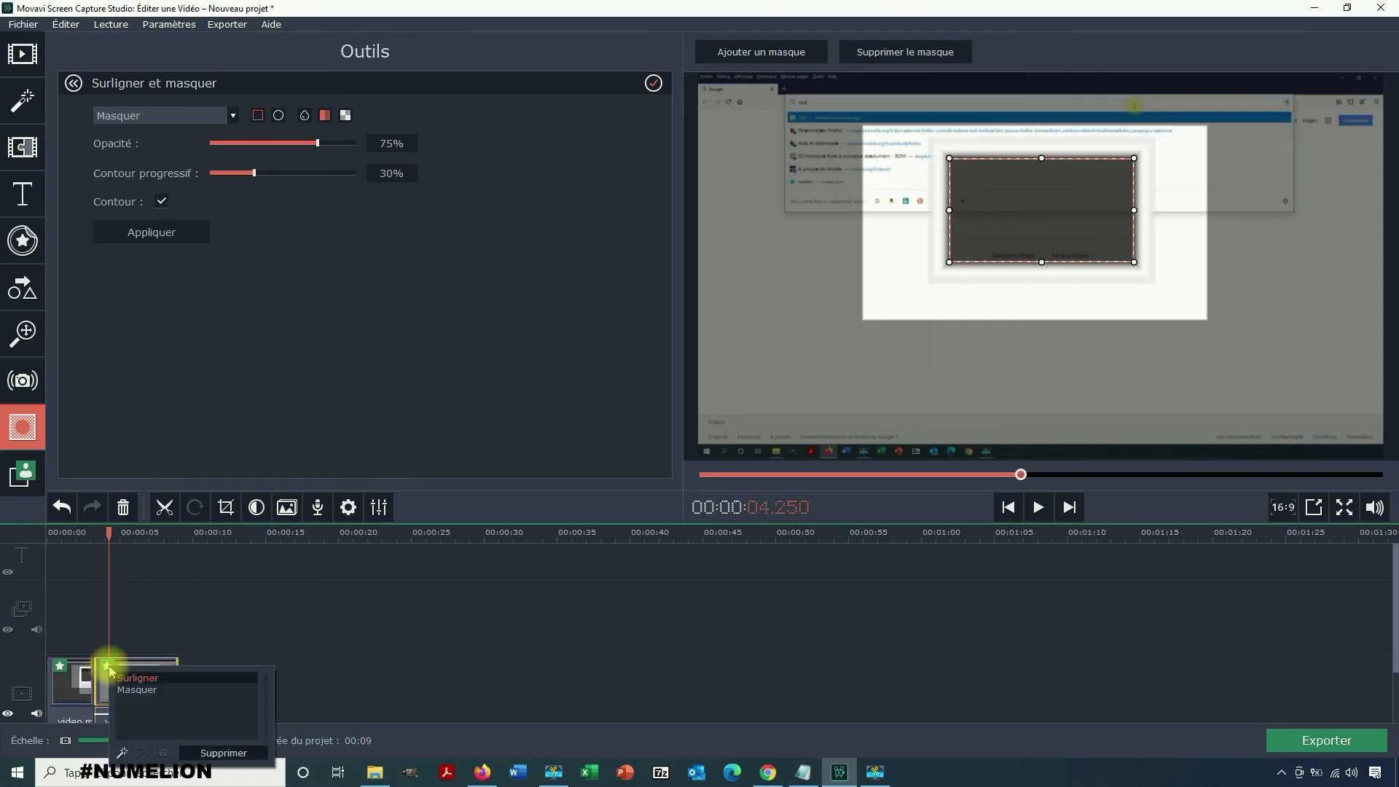
pyautogui.click(654, 83)
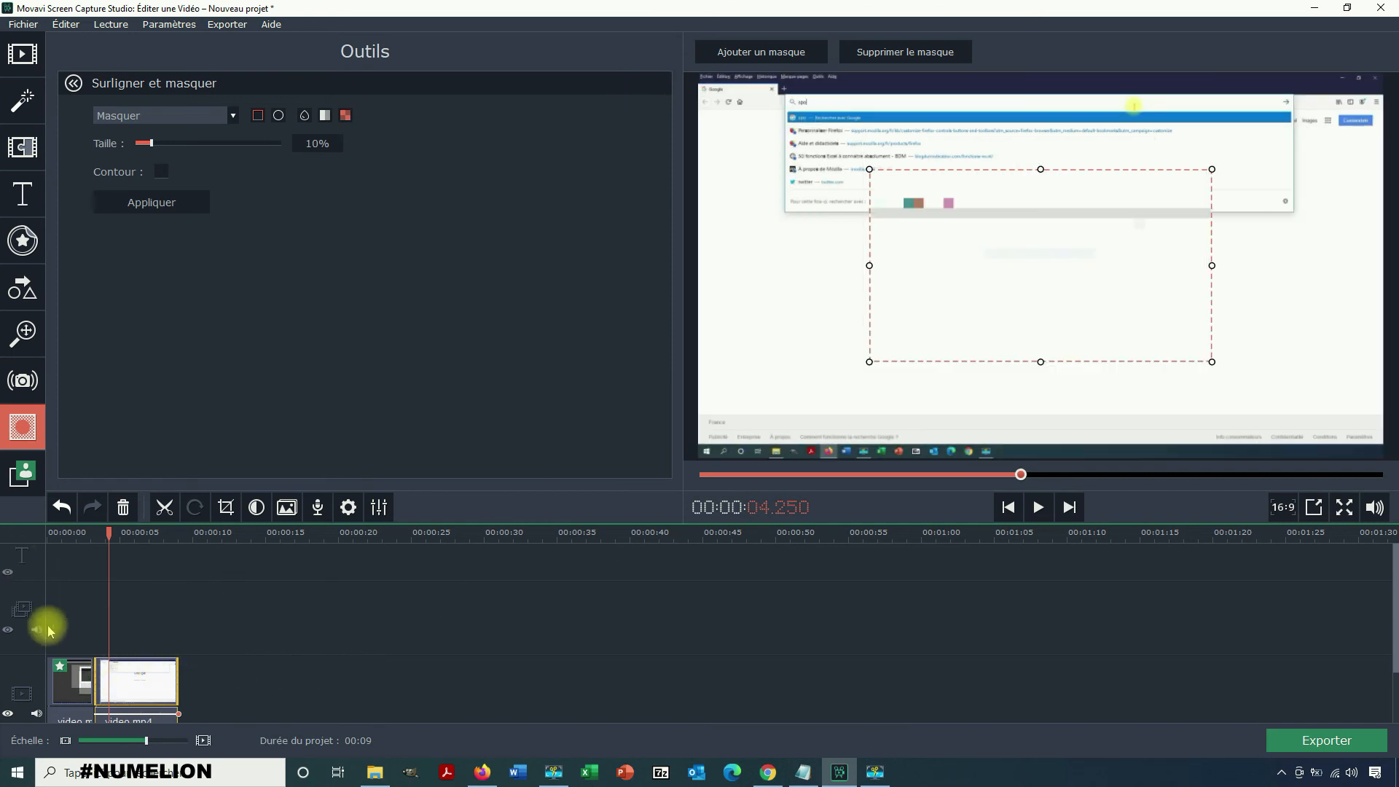
# - Play the project from near its beginning to check the highlight and mask across both clip parts
pyautogui.click(55, 687)
pyautogui.click(48, 533)
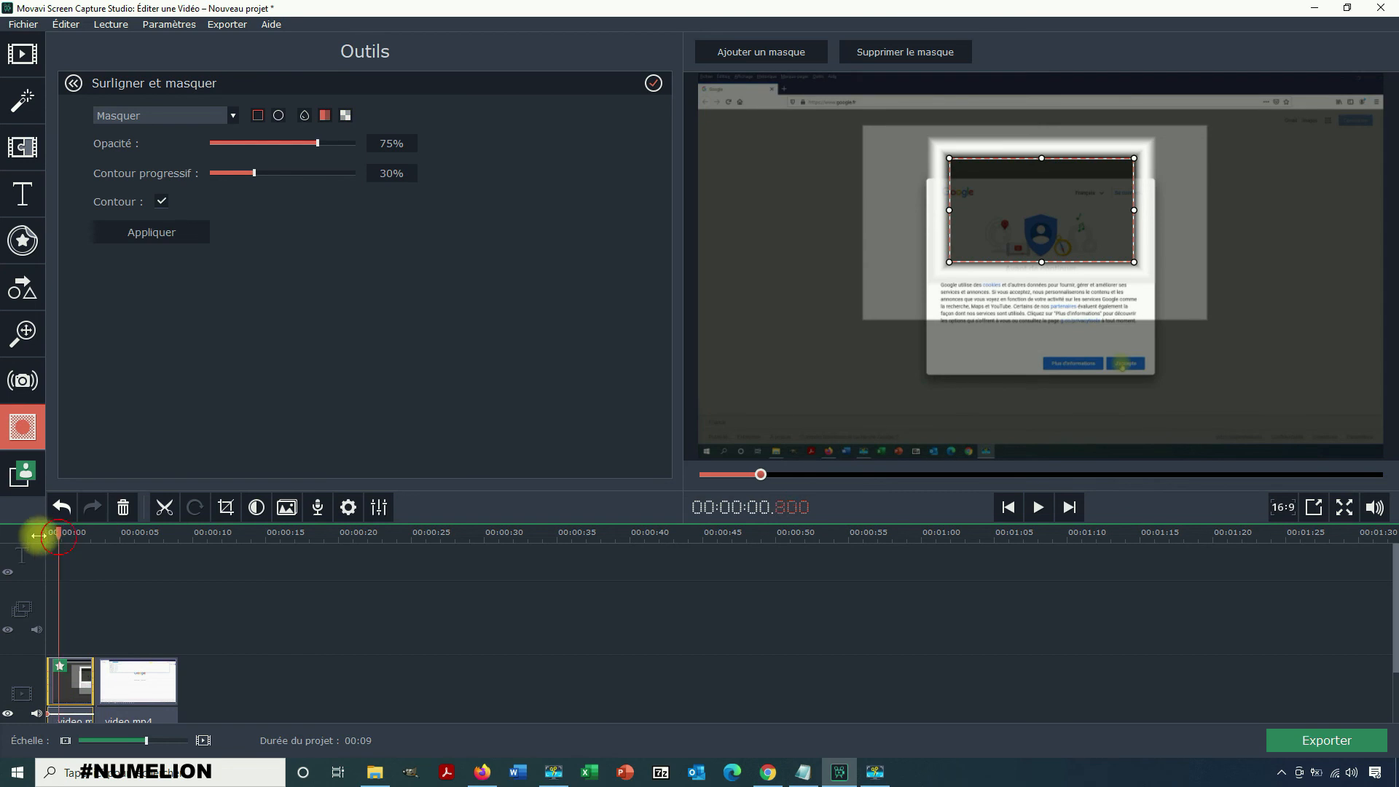
pyautogui.click(1037, 508)
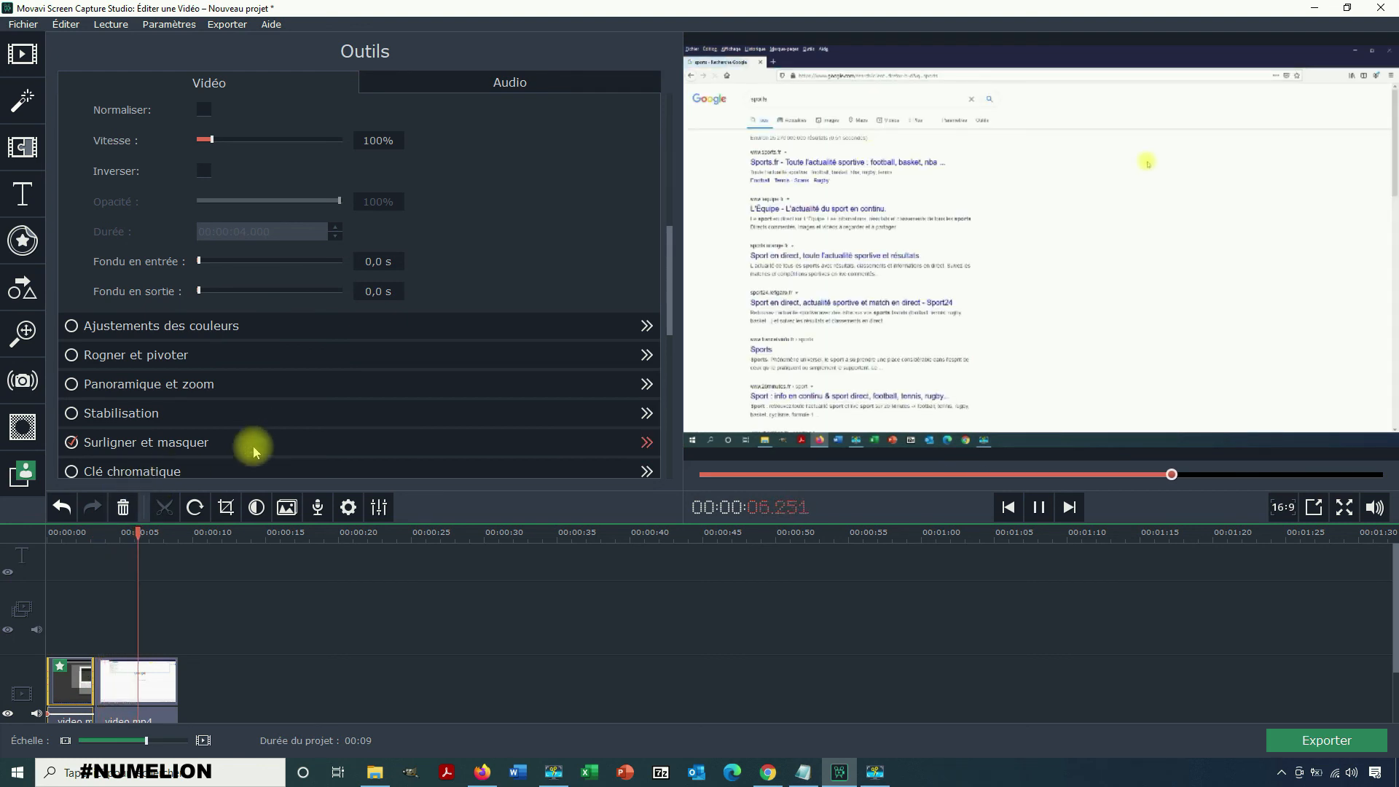
# - Open the project's export options
pyautogui.click(209, 26)
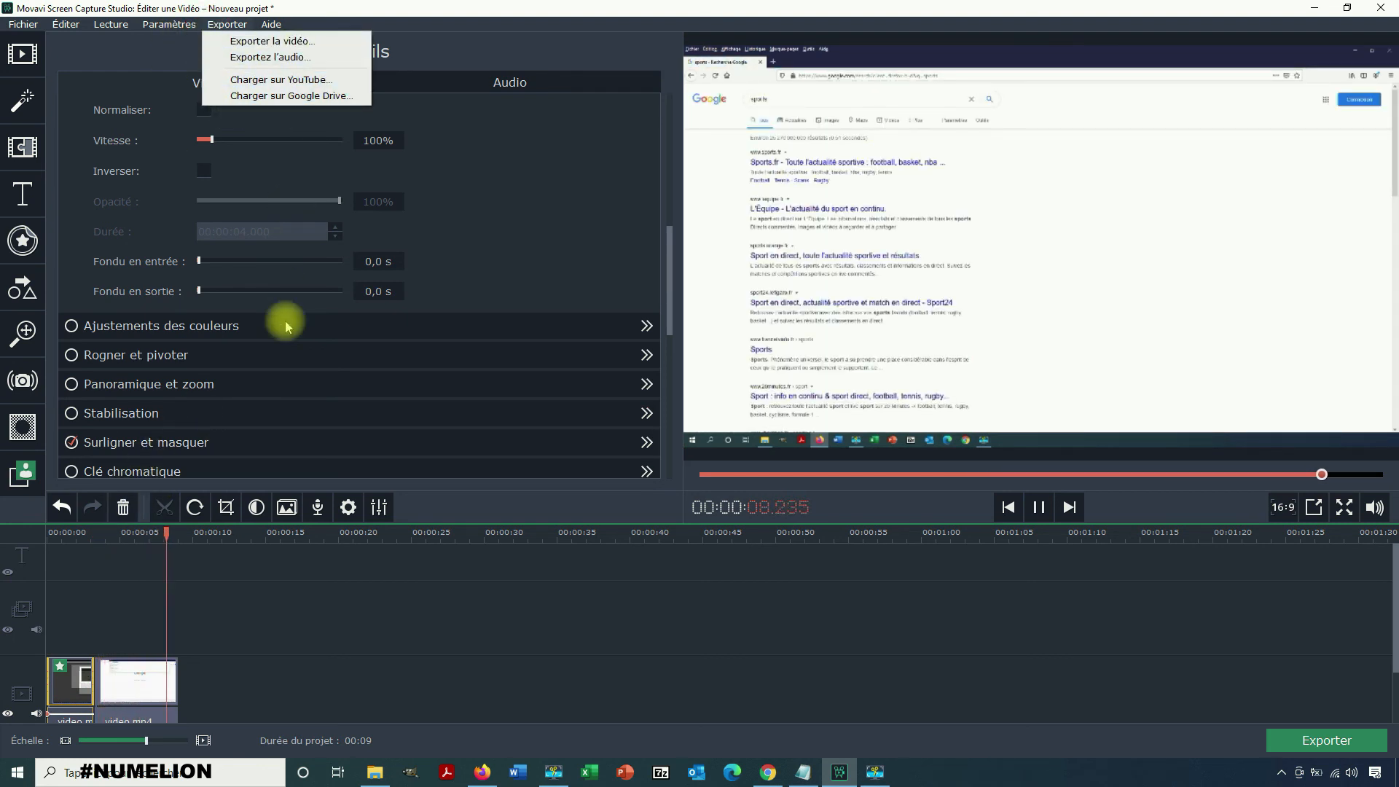